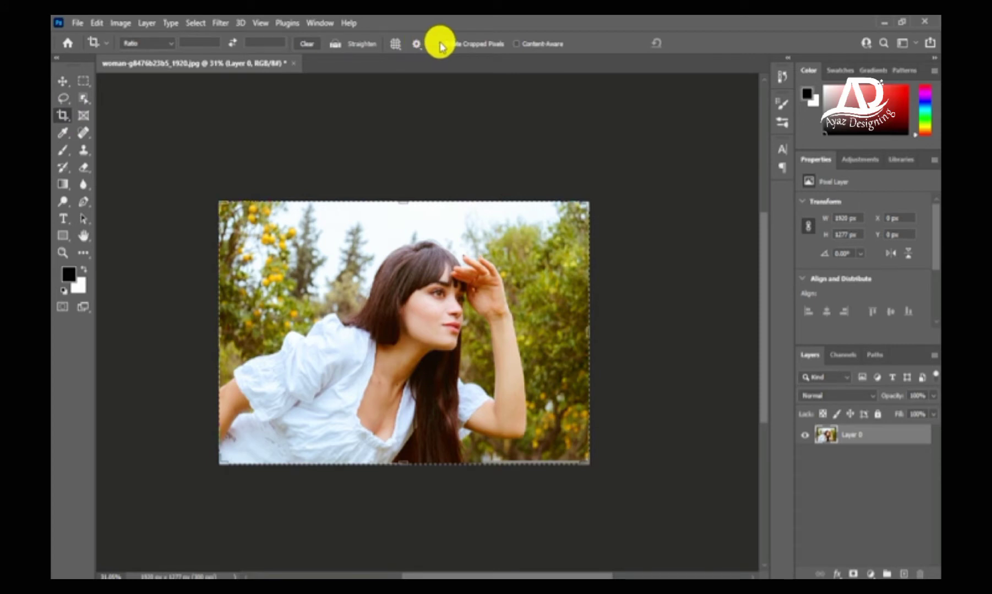
# Extend the canvas beyond all four sides of the photo to 2551 x 1528 px with the Crop tool
pyautogui.moveTo(587, 334); pyautogui.dragTo(617, 336)
pyautogui.moveTo(191, 338); pyautogui.dragTo(158, 332)
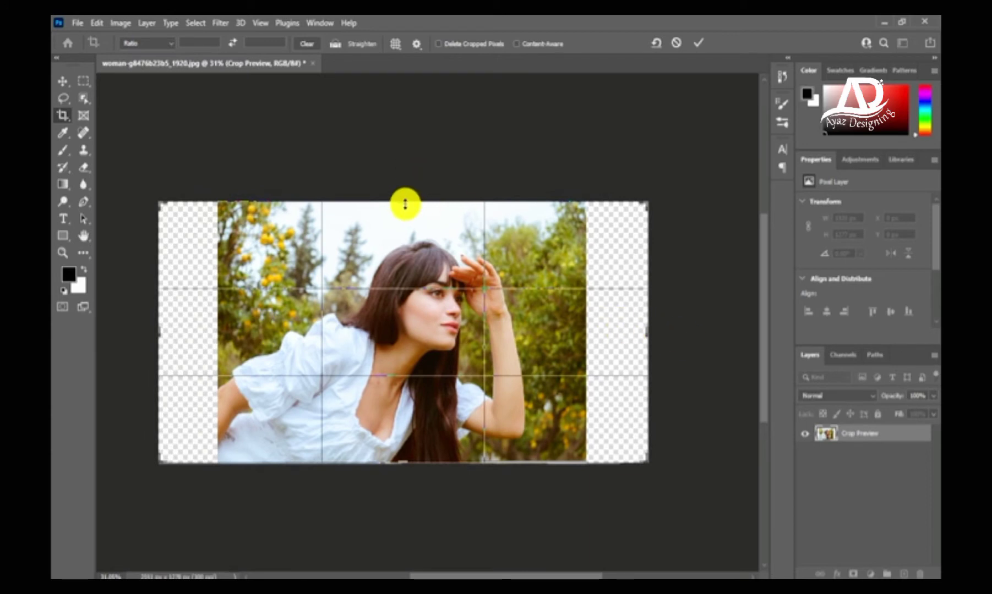
pyautogui.moveTo(405, 204); pyautogui.dragTo(407, 190)
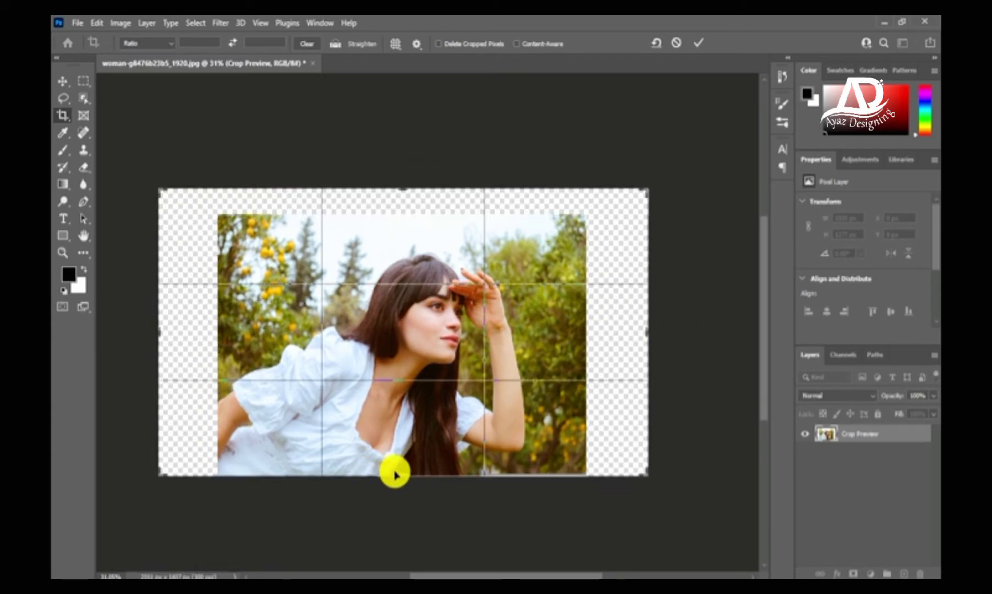
pyautogui.moveTo(401, 481); pyautogui.dragTo(399, 487)
pyautogui.click(698, 43)
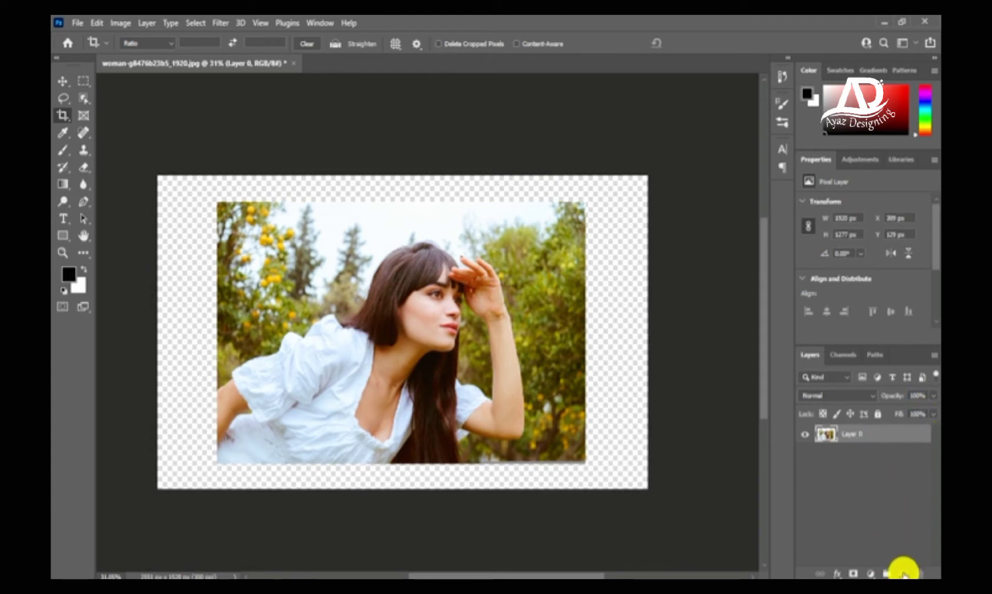
# Add a new layer below the photo layer and fill it with the white background color
pyautogui.moveTo(860, 438); pyautogui.dragTo(857, 461)
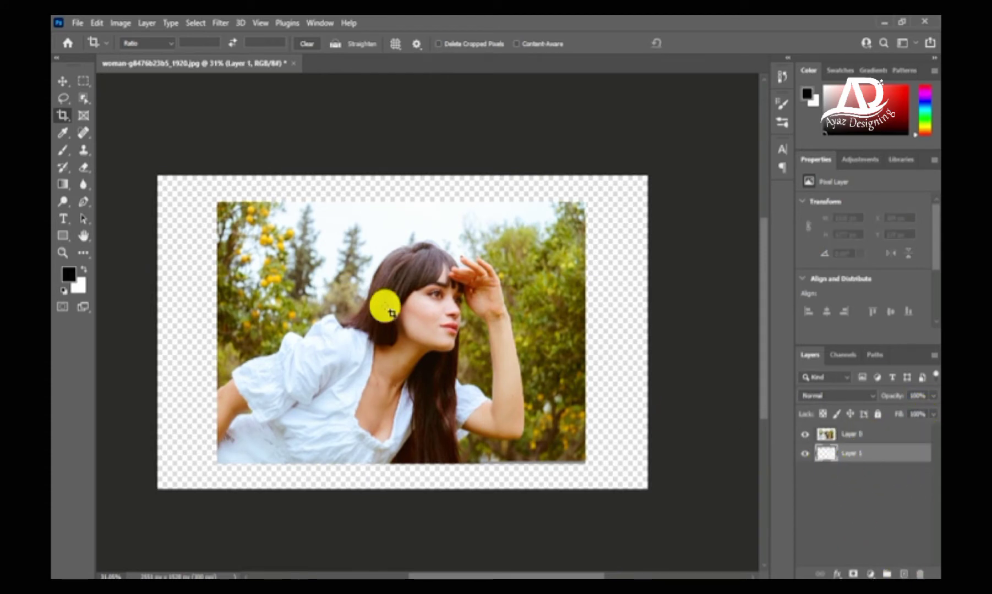
pyautogui.click(98, 23)
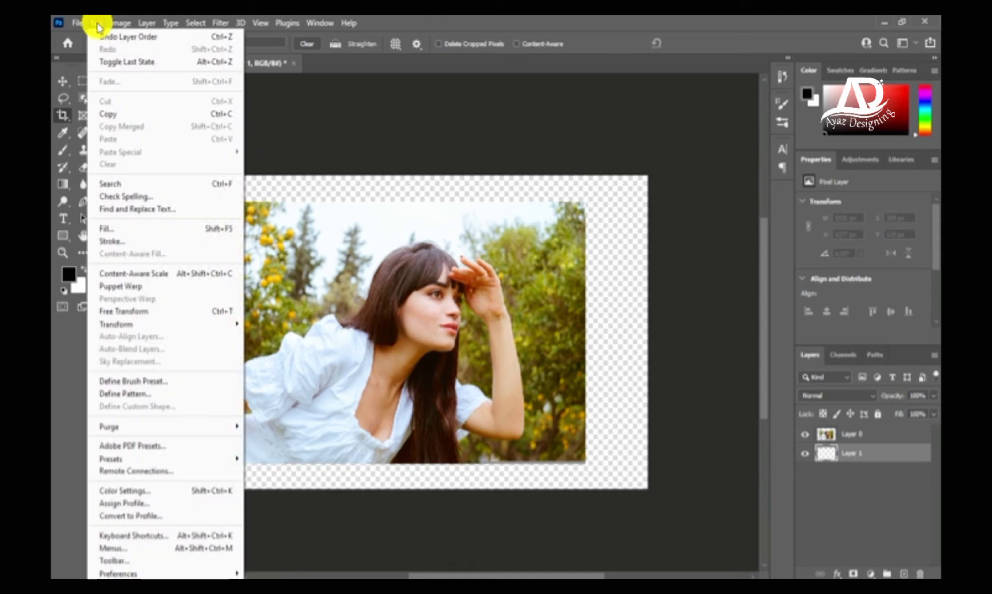
pyautogui.click(131, 223)
pyautogui.click(512, 154)
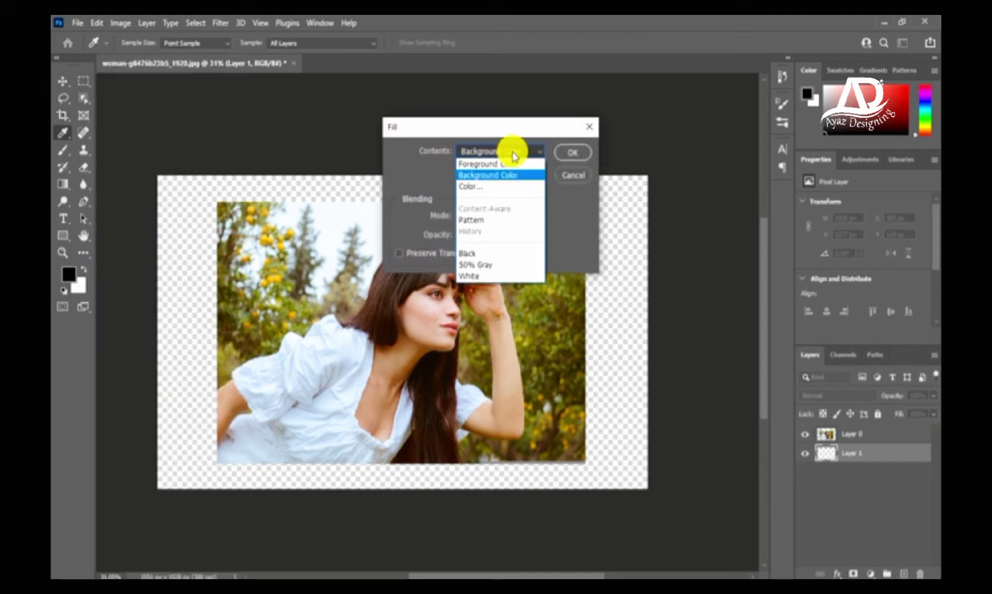
pyautogui.click(500, 176)
pyautogui.click(573, 154)
pyautogui.press('c')
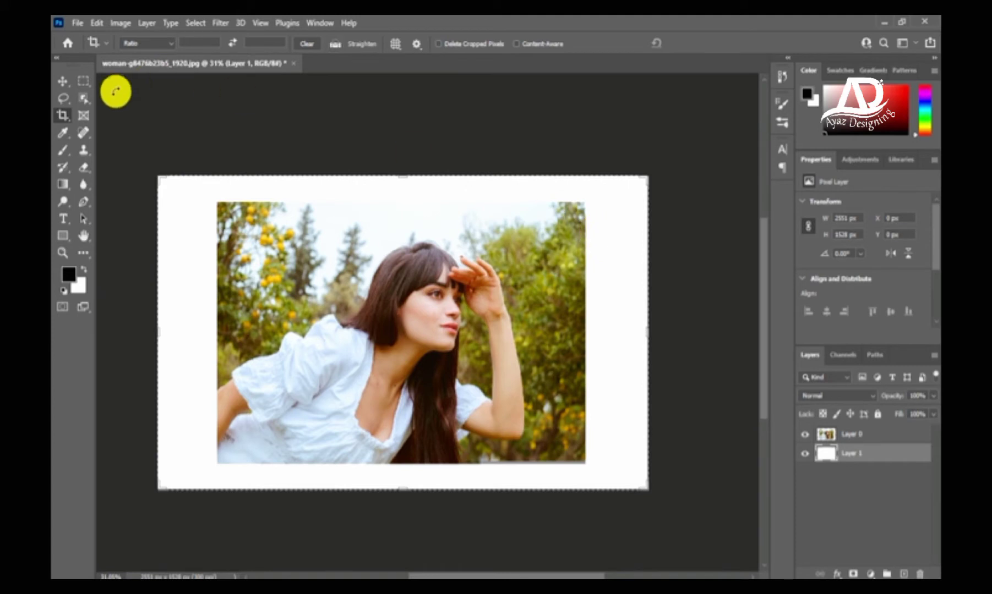
# Add a layer mask to the photo layer and fill the mask with the black foreground color
pyautogui.click(62, 82)
pyautogui.click(848, 438)
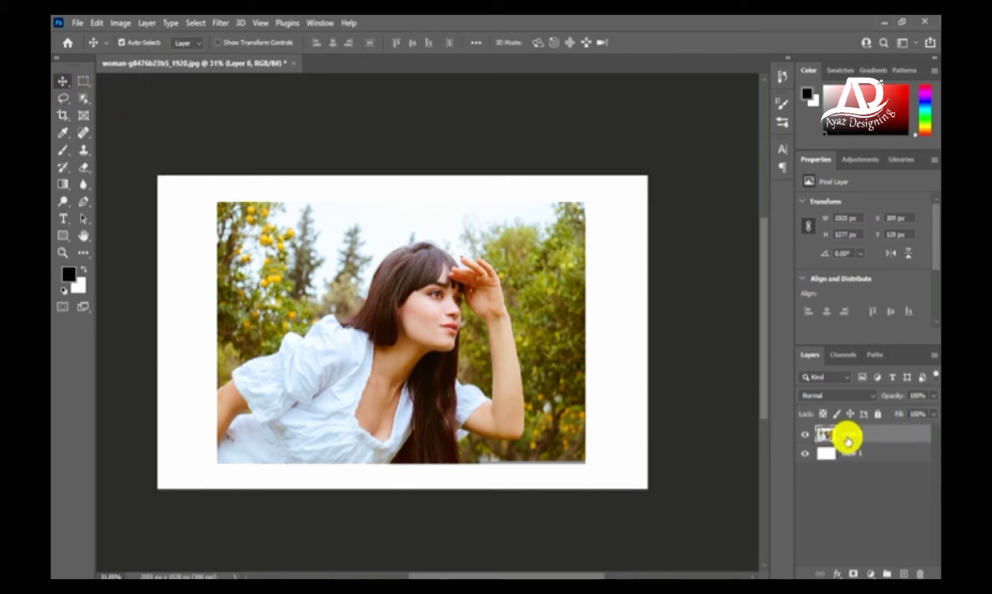
pyautogui.click(853, 573)
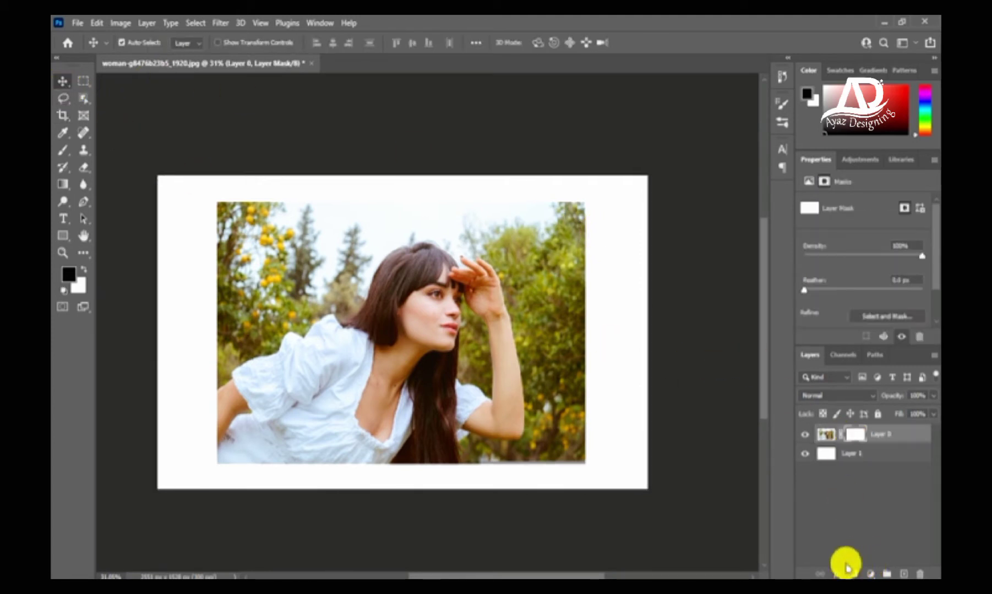
pyautogui.click(97, 23)
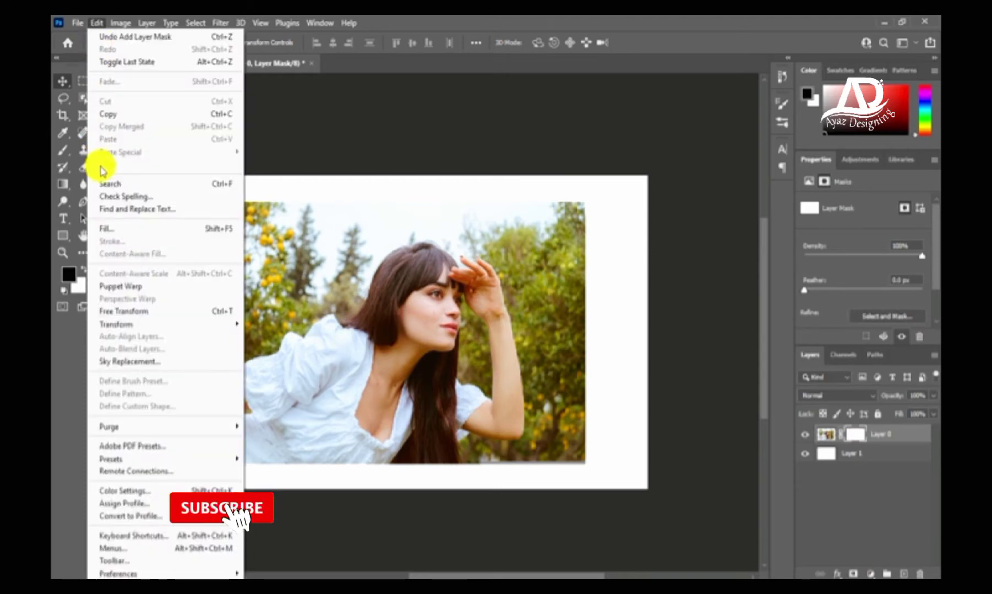
pyautogui.click(125, 230)
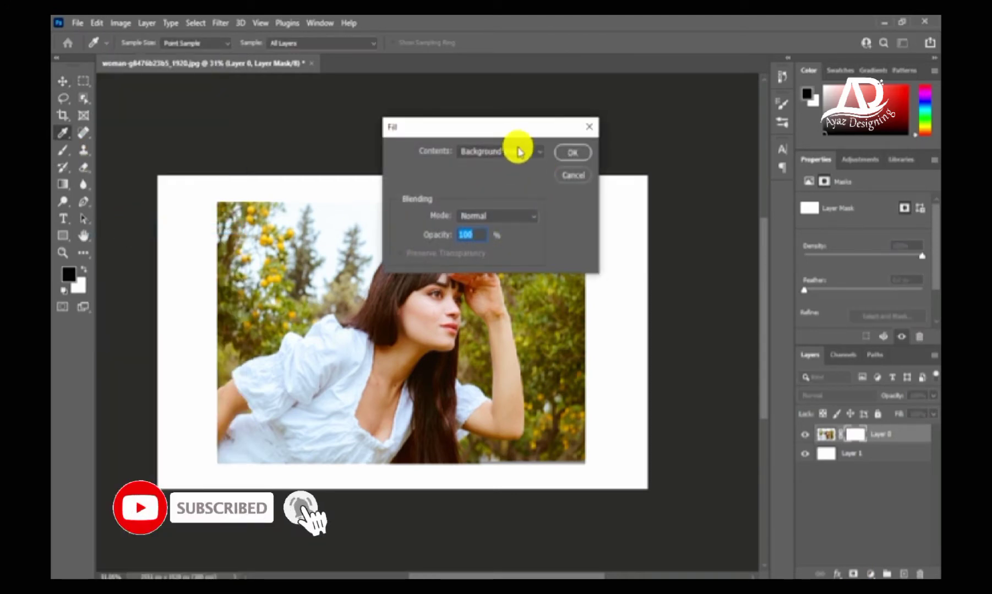
pyautogui.click(503, 152)
pyautogui.click(497, 165)
pyautogui.click(578, 152)
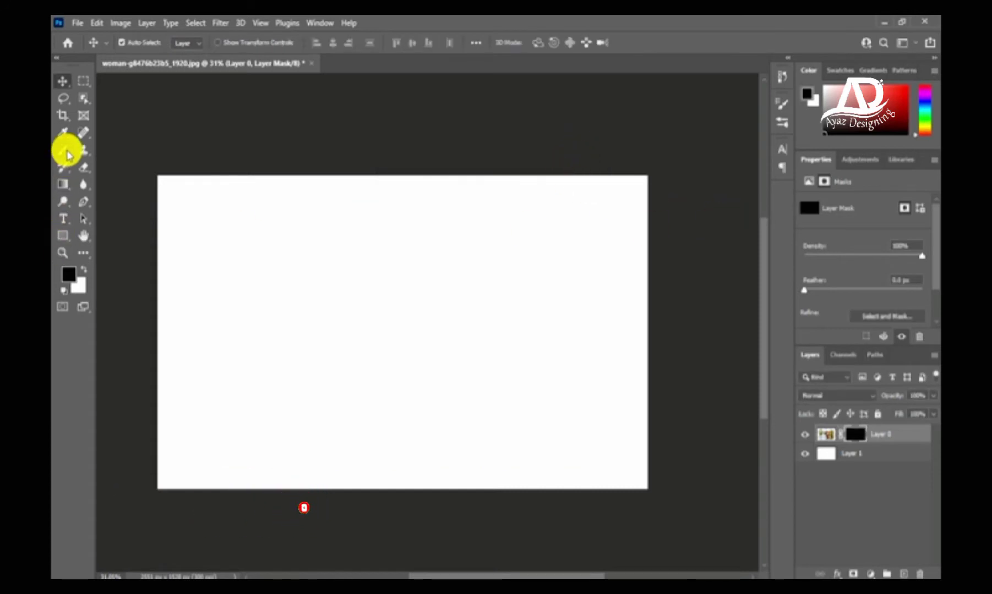
# Activate the Brush tool and import the 20 Painter Brushes file from the 20 Painter PS Brushes folder
pyautogui.click(63, 149)
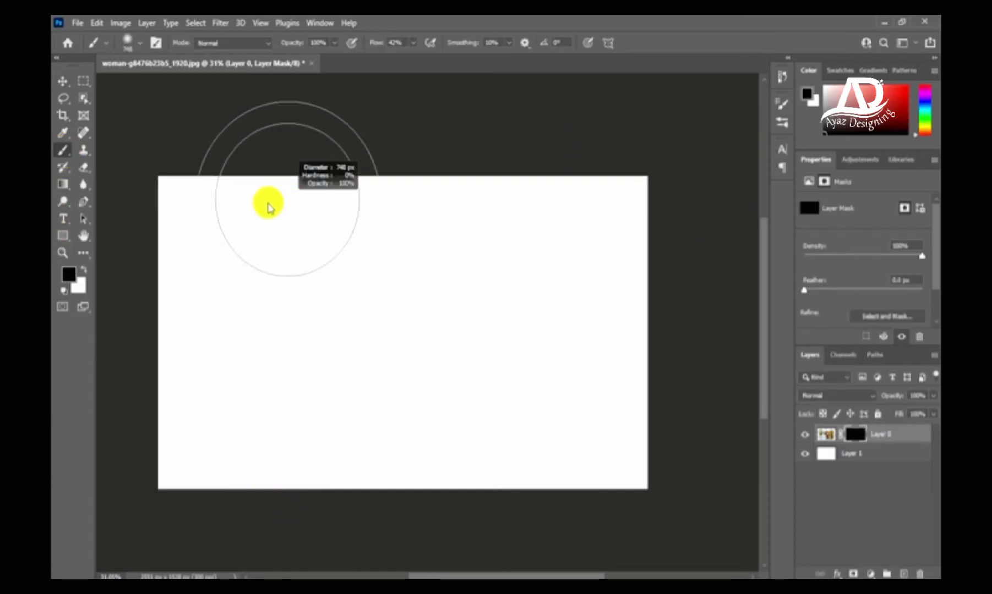
pyautogui.rightClick(259, 257)
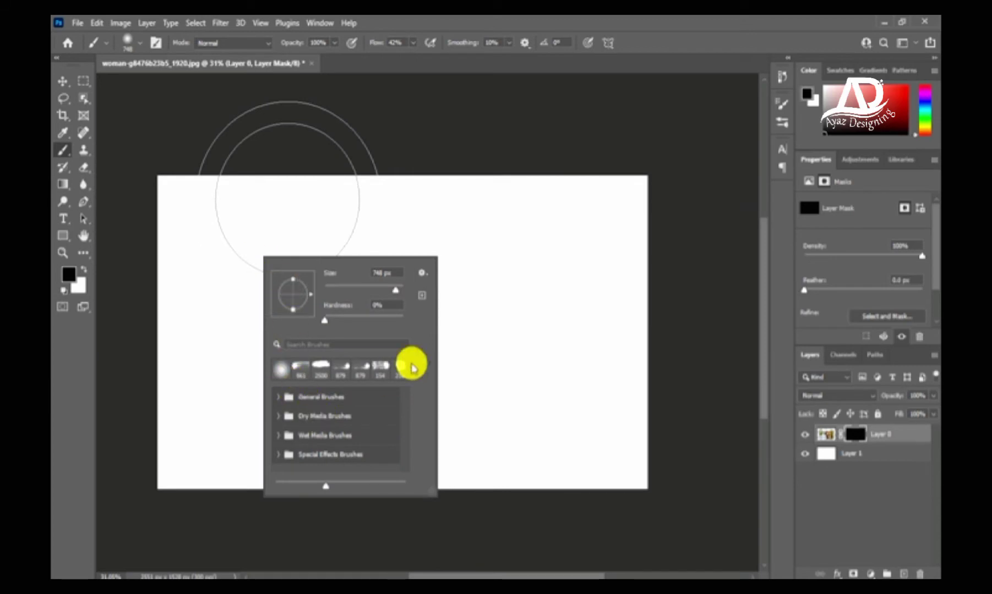
pyautogui.click(423, 300)
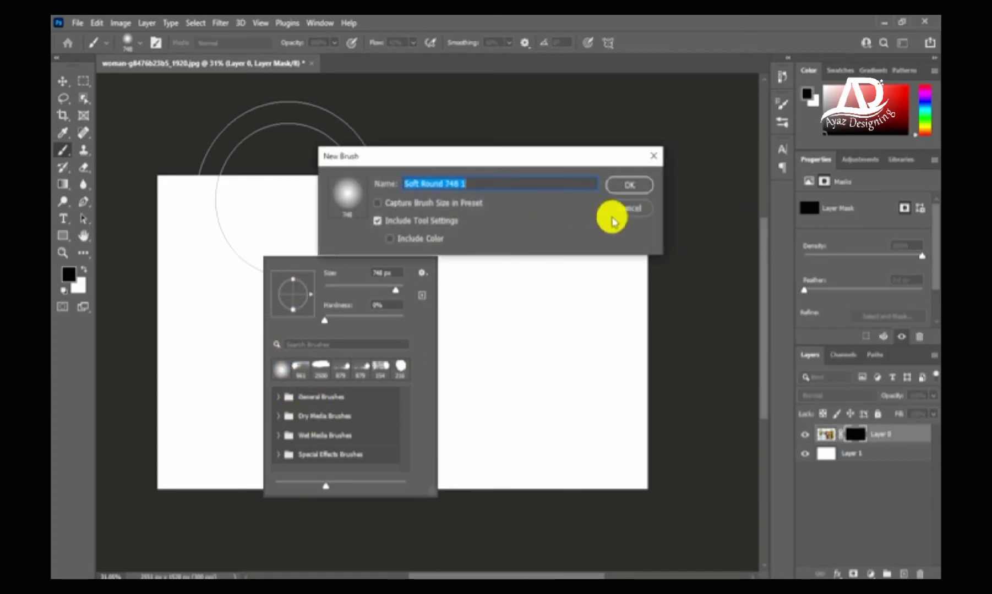
pyautogui.click(631, 209)
pyautogui.click(421, 272)
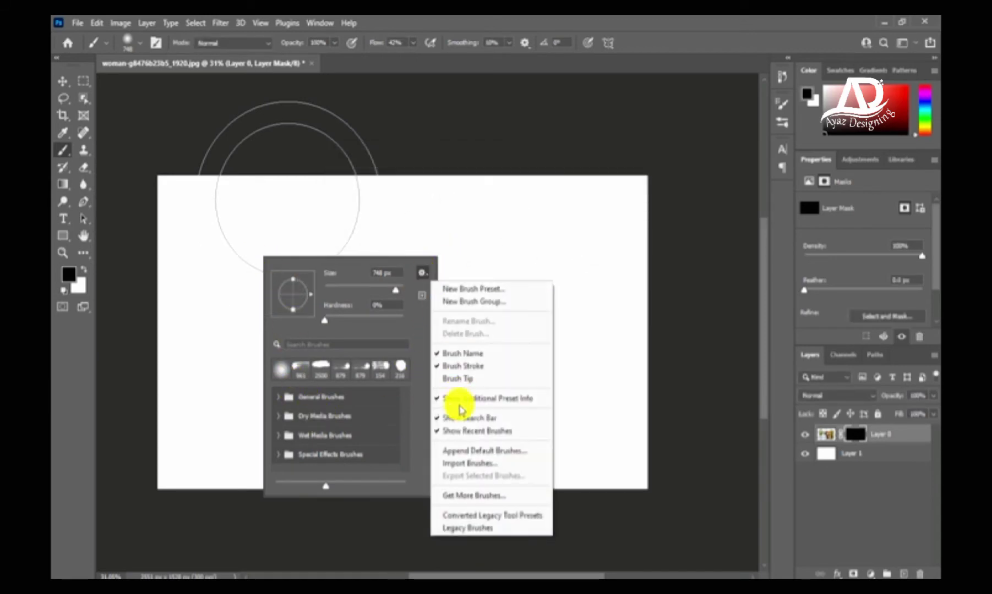
pyautogui.click(456, 464)
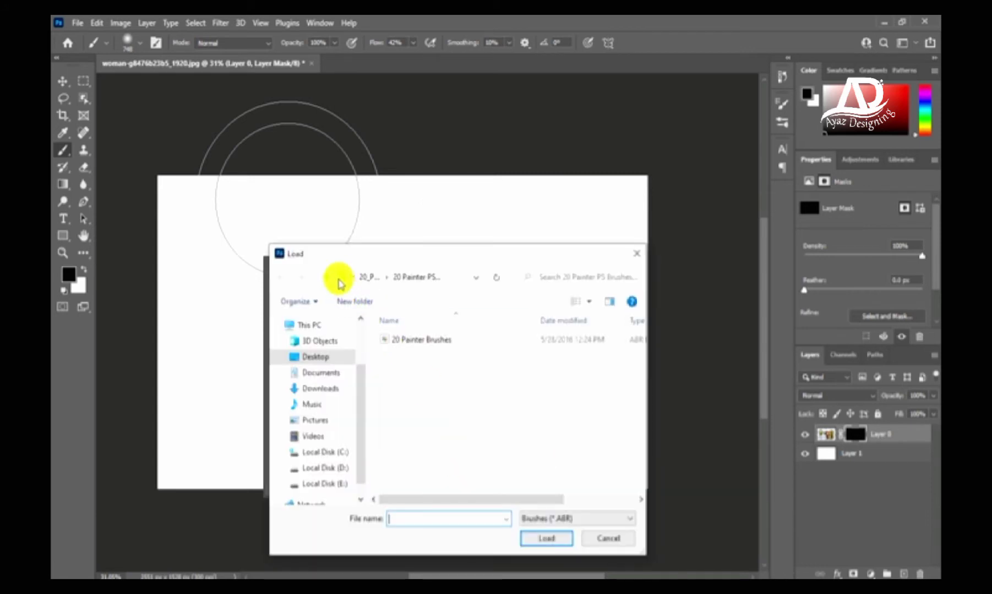
pyautogui.click(327, 277)
pyautogui.click(327, 277)
pyautogui.doubleClick(410, 344)
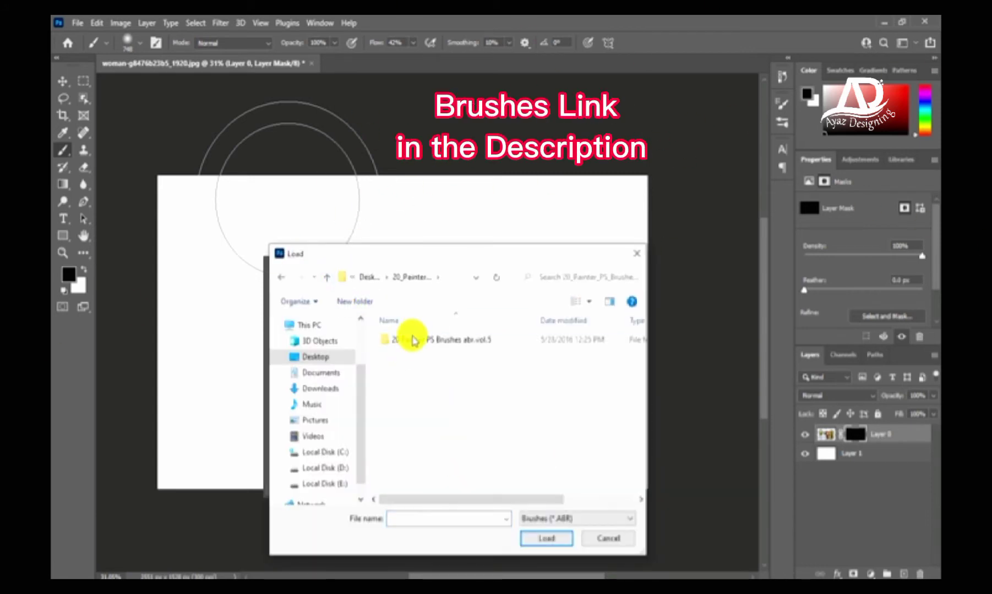
pyautogui.doubleClick(414, 340)
pyautogui.click(413, 340)
pyautogui.click(548, 540)
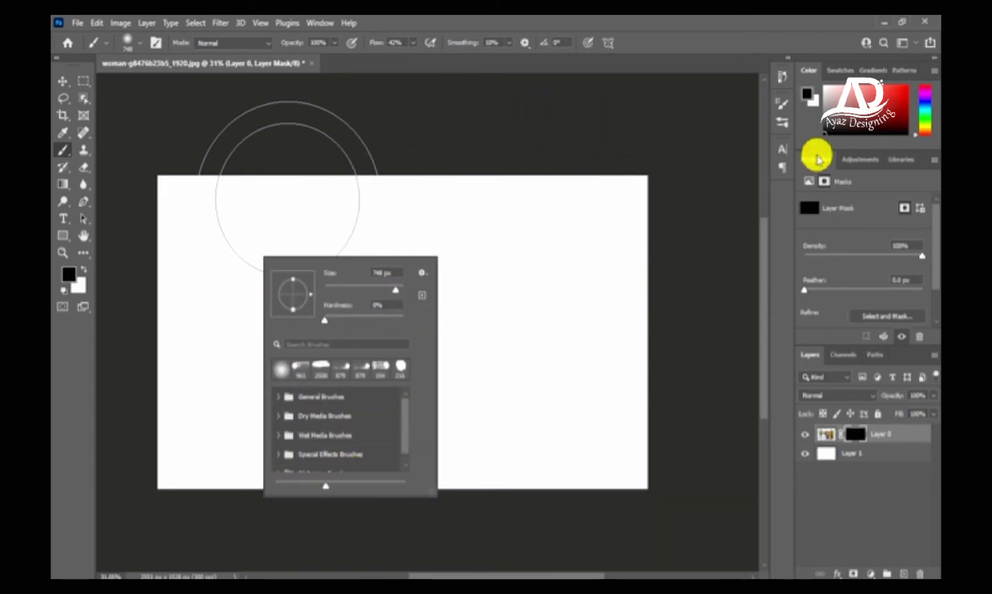
# Choose a rough paint-stroke brush from the 20 Painter Brushes group and reduce its size to 916 px
pyautogui.click(777, 108)
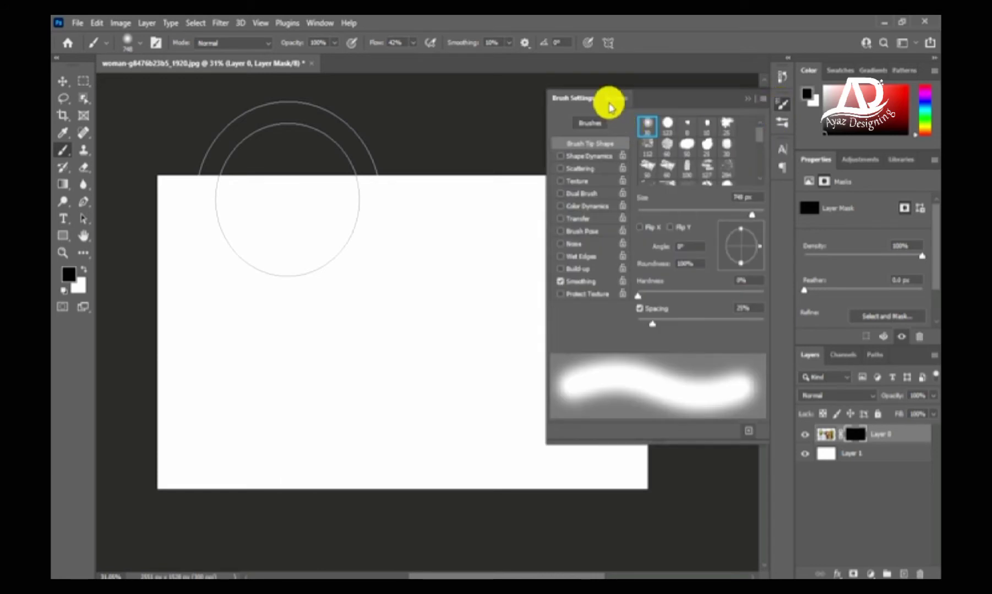
pyautogui.click(612, 101)
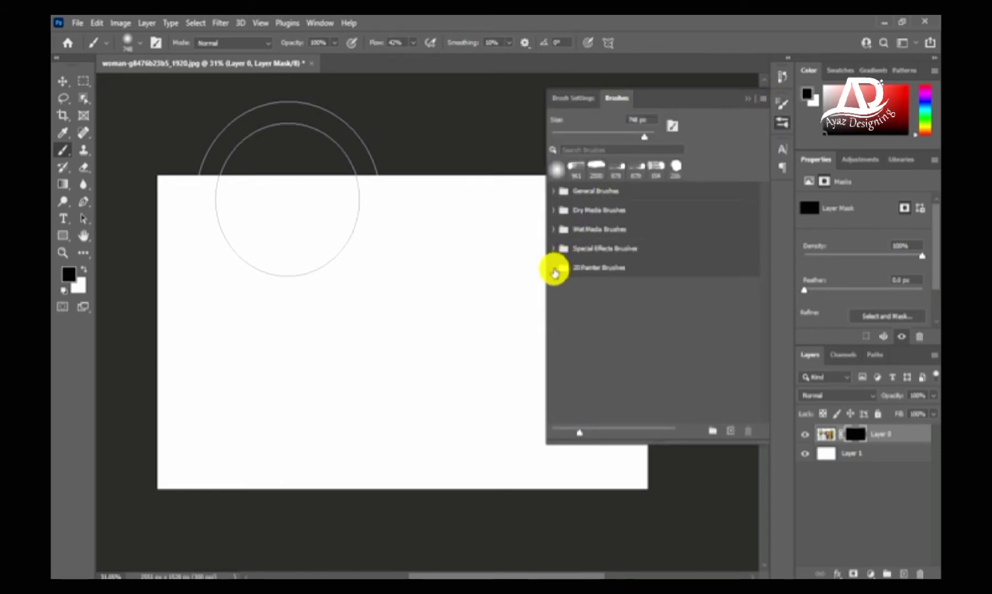
pyautogui.click(554, 269)
pyautogui.scroll(-3, 626, 354)
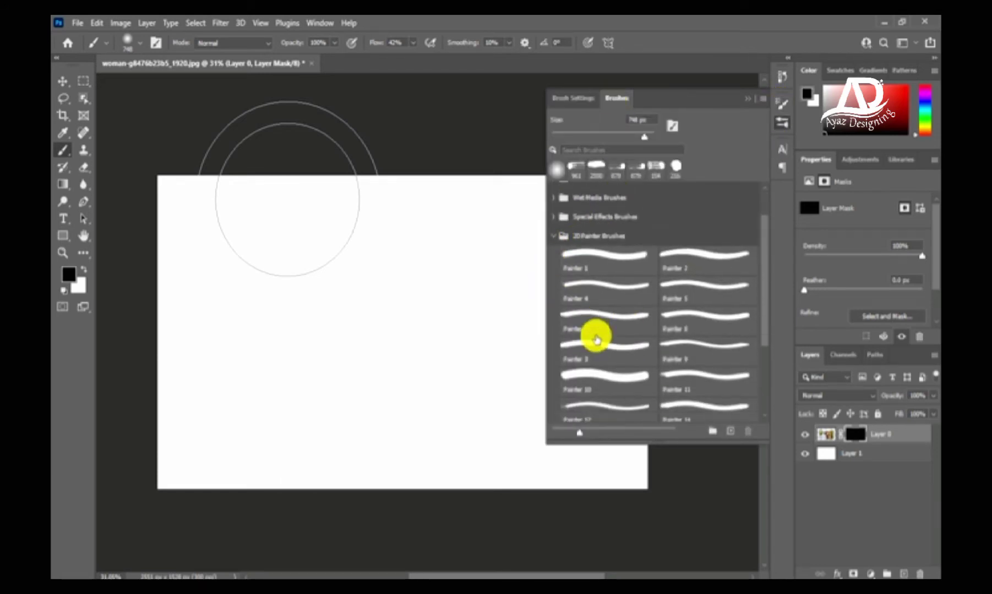
pyautogui.scroll(-3, 596, 338)
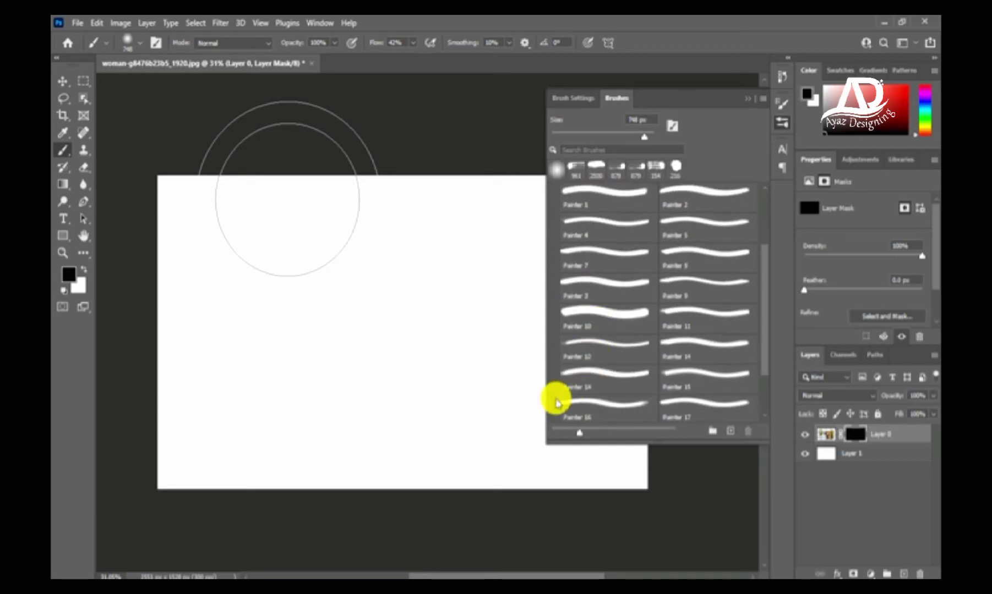
pyautogui.scroll(-1, 638, 354)
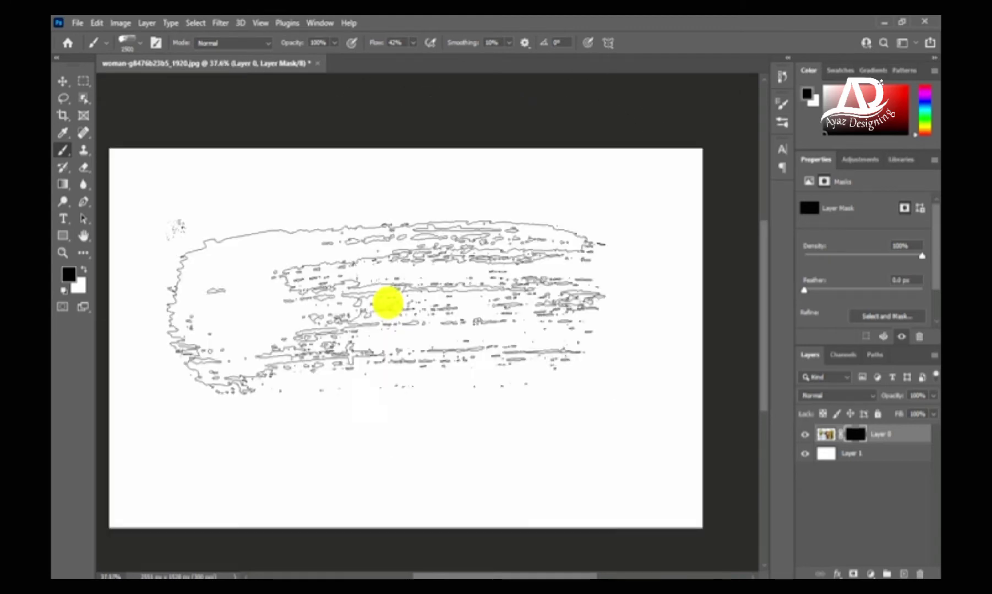
pyautogui.moveTo(416, 303)
pyautogui.mouseDown()
pyautogui.moveTo(469, 302)
pyautogui.moveTo(388, 298)
pyautogui.mouseUp()
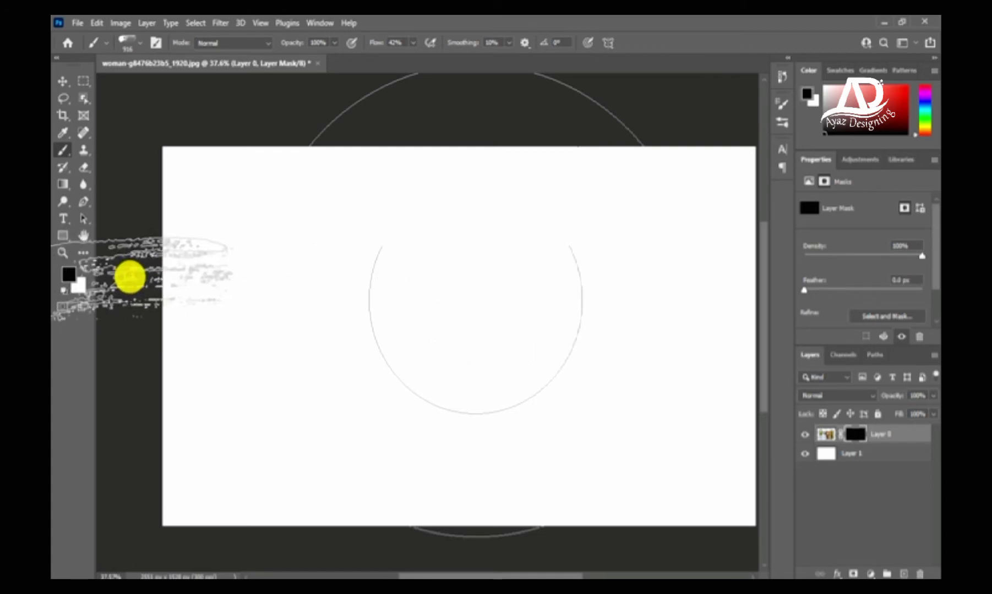
# Make white the foreground color and paint down the middle of the photo layer's mask to partly reveal the woman
pyautogui.scroll(-1, 479, 262)
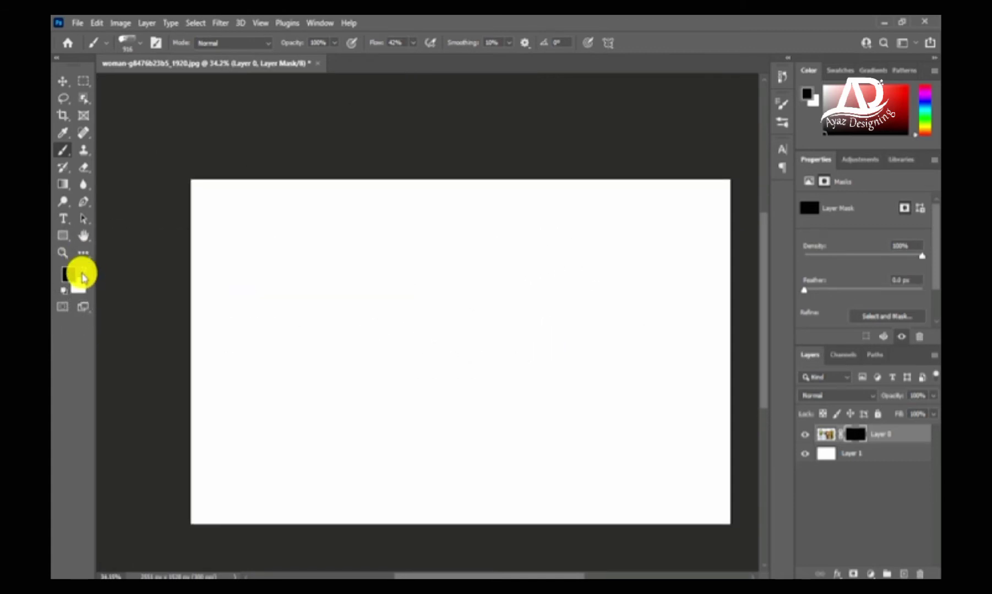
pyautogui.click(84, 271)
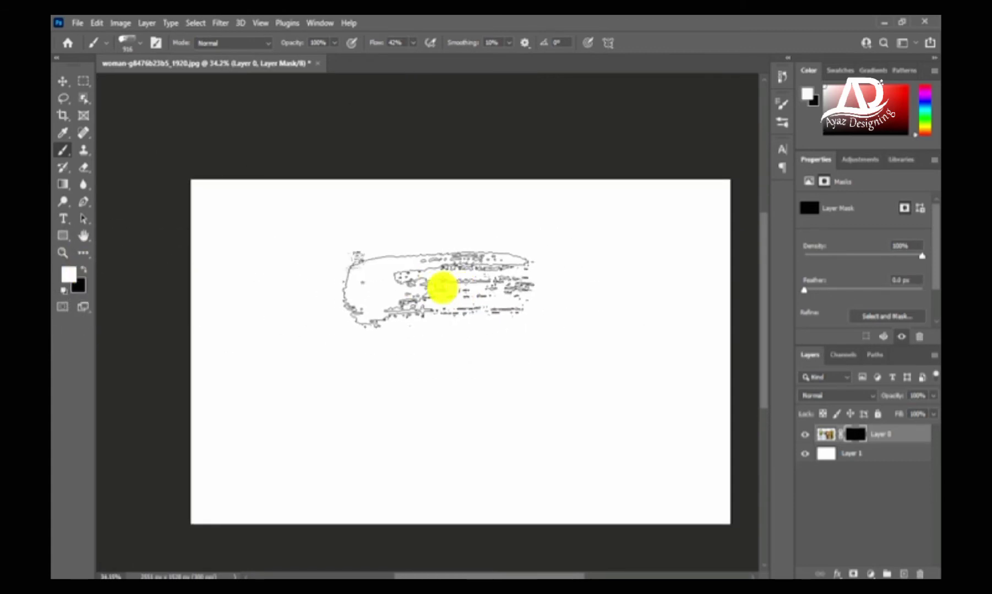
pyautogui.scroll(-2, 485, 300)
pyautogui.moveTo(429, 243)
pyautogui.mouseDown()
pyautogui.moveTo(444, 271)
pyautogui.moveTo(431, 282)
pyautogui.moveTo(450, 344)
pyautogui.moveTo(448, 375)
pyautogui.moveTo(439, 327)
pyautogui.moveTo(435, 334)
pyautogui.moveTo(453, 404)
pyautogui.moveTo(448, 420)
pyautogui.moveTo(414, 361)
pyautogui.moveTo(429, 450)
pyautogui.mouseUp()
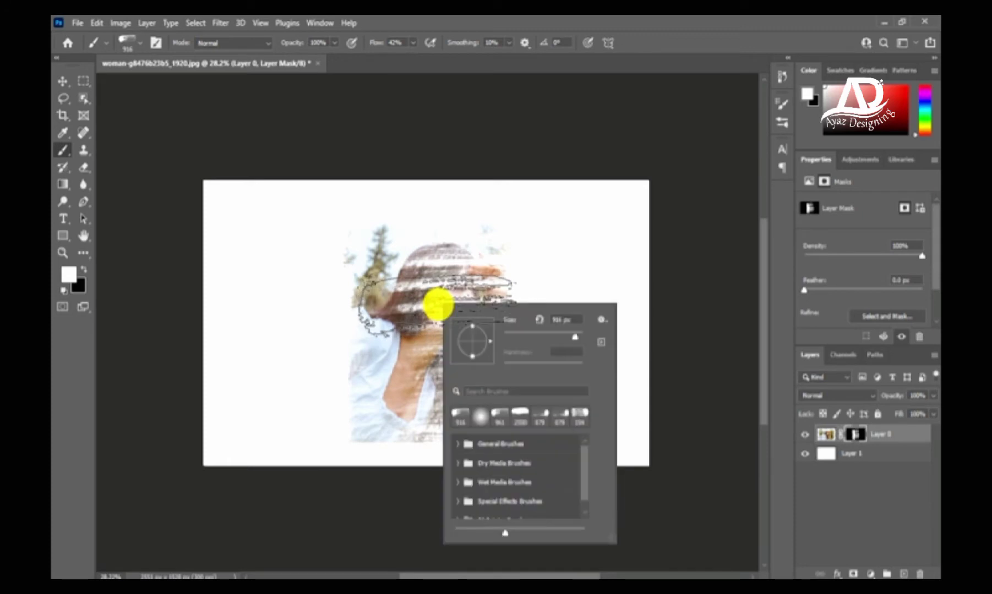
# Choose the Painter 17 brush at a reduced size and paint the mask's center to fully reveal the woman's face and upper body
pyautogui.rightClick(441, 304)
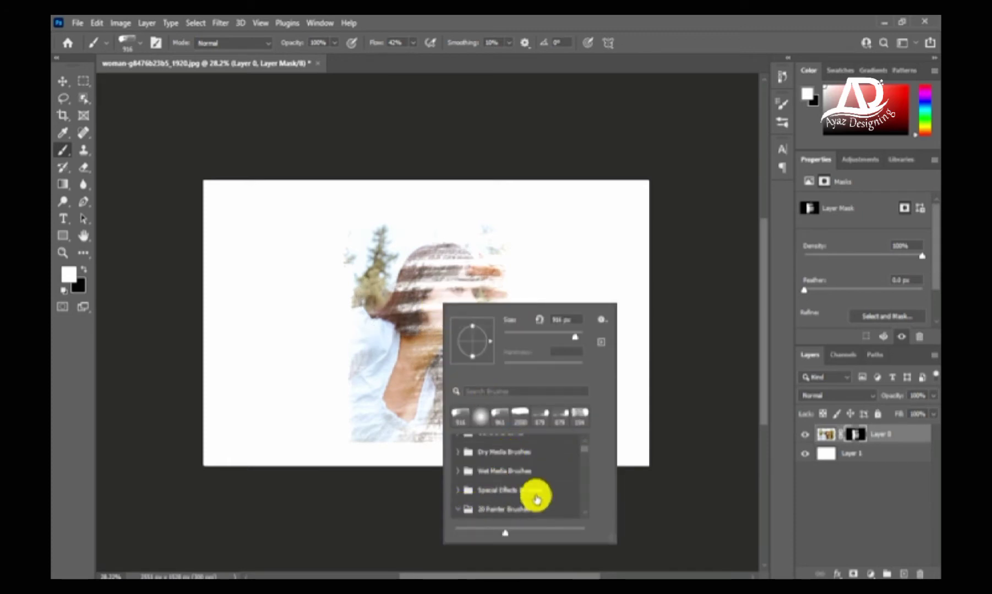
pyautogui.scroll(-10, 531, 482)
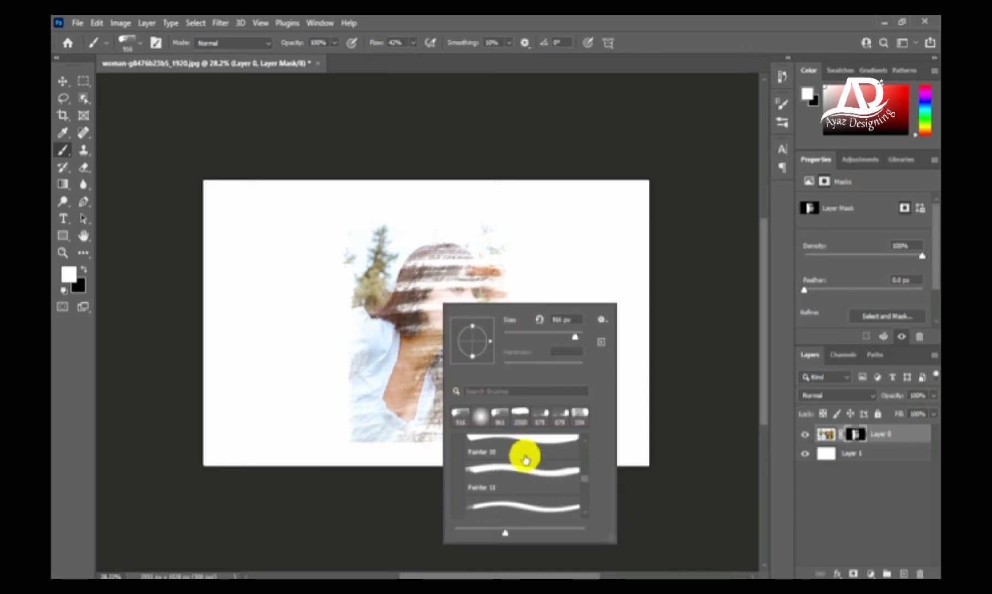
pyautogui.scroll(-5, 525, 460)
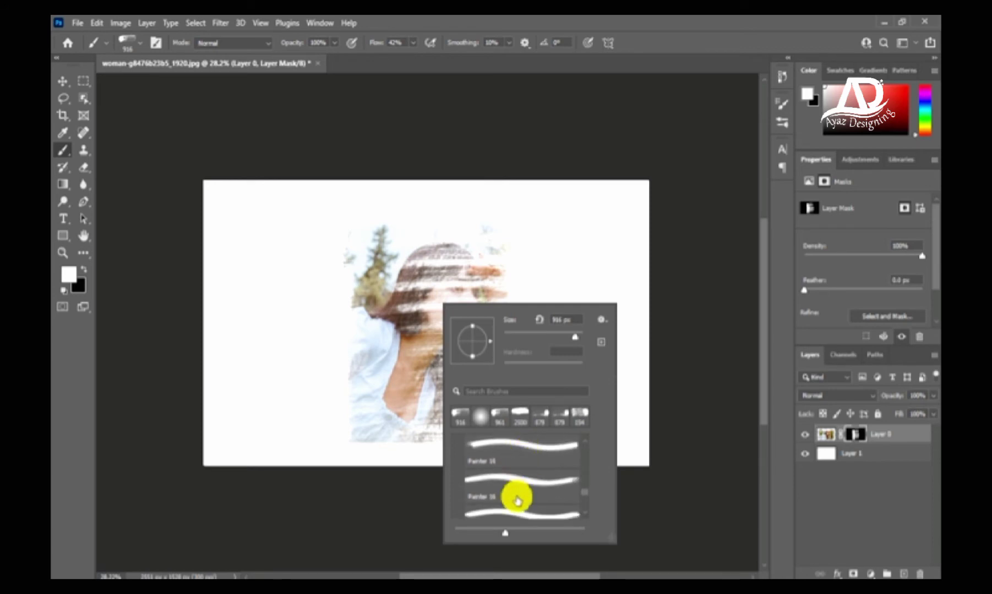
pyautogui.scroll(-1, 495, 503)
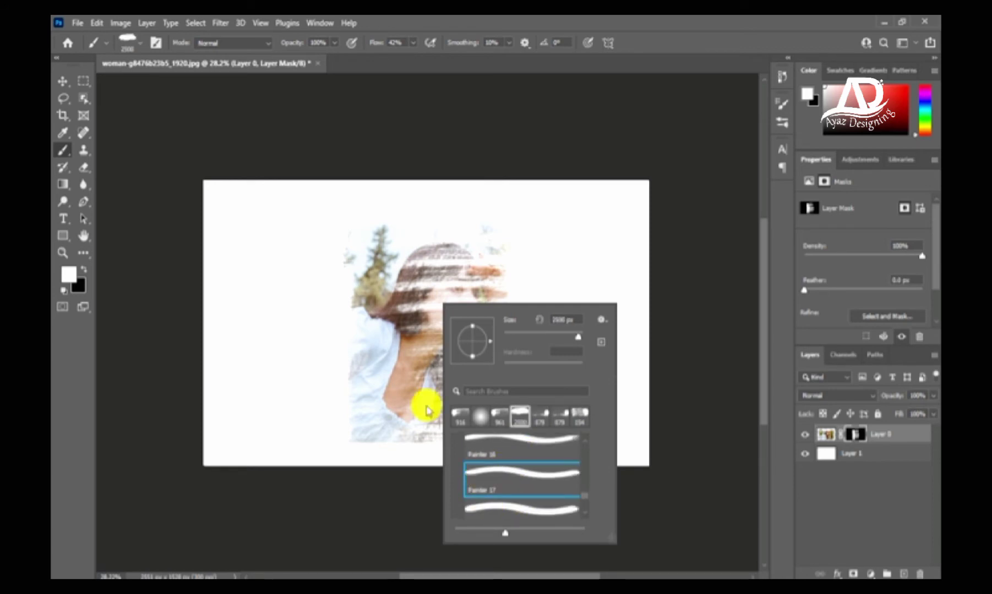
pyautogui.moveTo(427, 291)
pyautogui.mouseDown()
pyautogui.moveTo(326, 288)
pyautogui.moveTo(434, 299)
pyautogui.moveTo(402, 294)
pyautogui.moveTo(426, 274)
pyautogui.moveTo(425, 320)
pyautogui.moveTo(443, 273)
pyautogui.moveTo(442, 371)
pyautogui.moveTo(441, 233)
pyautogui.moveTo(435, 438)
pyautogui.moveTo(446, 402)
pyautogui.moveTo(437, 442)
pyautogui.moveTo(437, 376)
pyautogui.moveTo(432, 444)
pyautogui.moveTo(437, 363)
pyautogui.moveTo(443, 408)
pyautogui.moveTo(423, 275)
pyautogui.moveTo(440, 358)
pyautogui.moveTo(427, 278)
pyautogui.moveTo(431, 450)
pyautogui.moveTo(444, 253)
pyautogui.moveTo(416, 242)
pyautogui.moveTo(748, 82)
pyautogui.mouseUp()
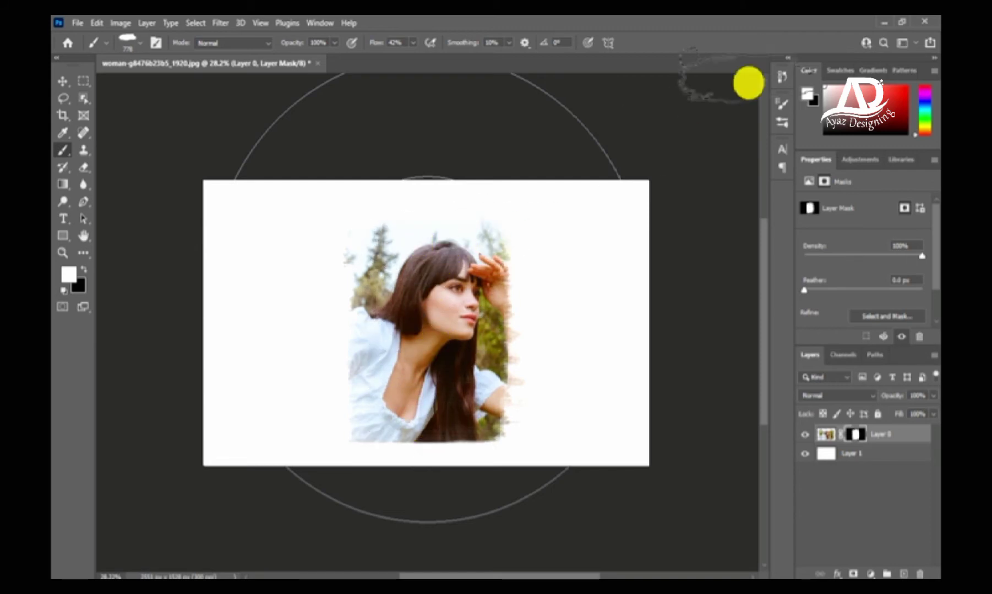
# Choose the Painter 16 brush at a reduced size and paint the mask along the portrait's right side to reveal streaked foliage and her forearm
pyautogui.click(783, 104)
pyautogui.click(614, 99)
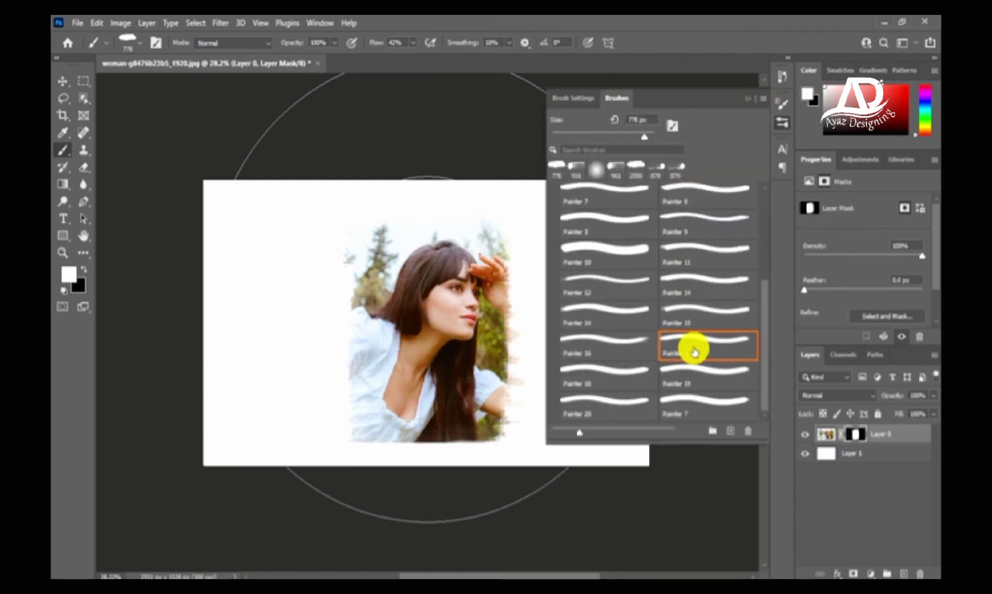
pyautogui.click(590, 343)
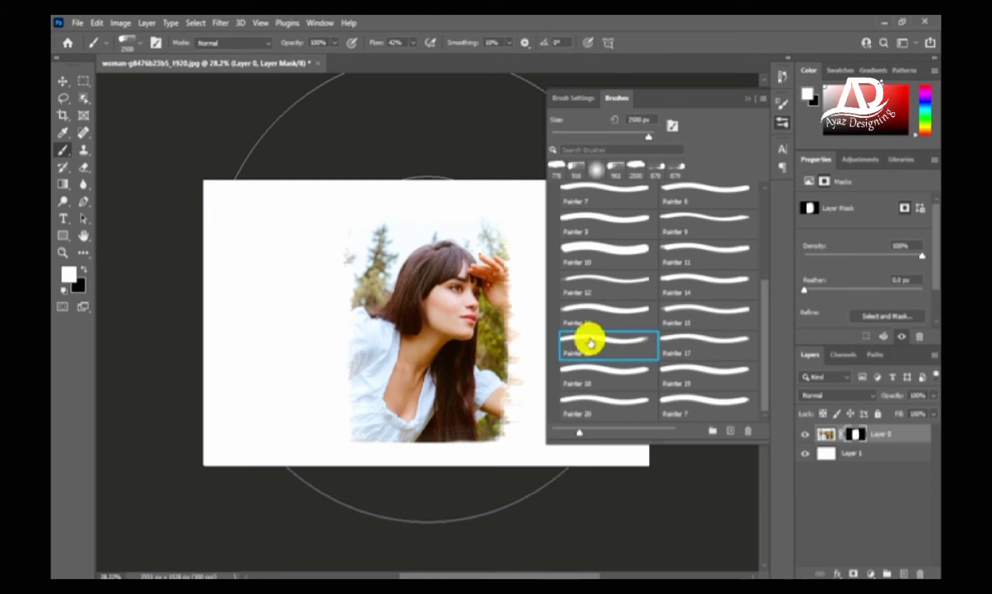
pyautogui.click(748, 101)
pyautogui.moveTo(489, 257); pyautogui.dragTo(391, 265)
pyautogui.scroll(1, 502, 275)
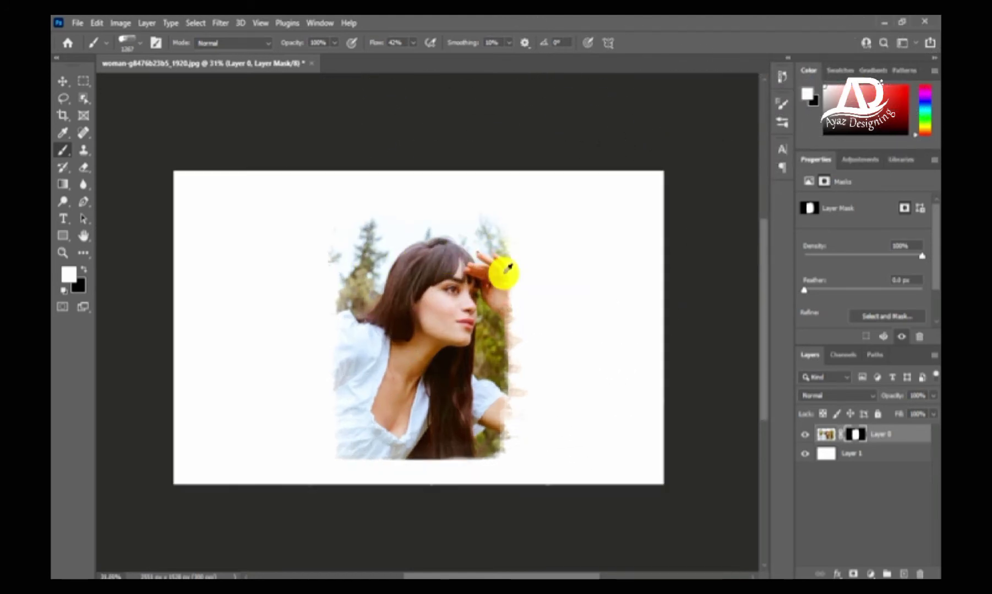
pyautogui.moveTo(536, 268)
pyautogui.mouseDown()
pyautogui.moveTo(476, 271)
pyautogui.moveTo(539, 249)
pyautogui.moveTo(528, 210)
pyautogui.moveTo(509, 213)
pyautogui.moveTo(533, 244)
pyautogui.moveTo(525, 216)
pyautogui.moveTo(509, 329)
pyautogui.moveTo(507, 256)
pyautogui.moveTo(529, 333)
pyautogui.moveTo(499, 262)
pyautogui.moveTo(506, 431)
pyautogui.moveTo(494, 336)
pyautogui.moveTo(478, 444)
pyautogui.moveTo(491, 310)
pyautogui.moveTo(507, 399)
pyautogui.moveTo(503, 351)
pyautogui.moveTo(481, 424)
pyautogui.moveTo(473, 307)
pyautogui.moveTo(489, 538)
pyautogui.mouseUp()
# Rotate the brush tip to 180° and paint the mask along the portrait's left side to reveal the trees and her shoulder
pyautogui.rightClick(373, 304)
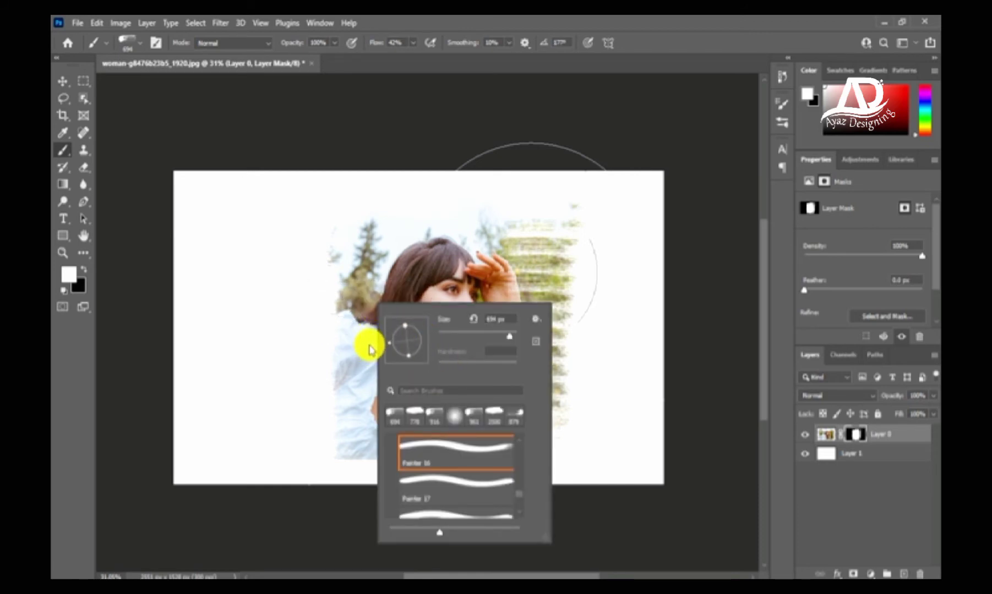
pyautogui.moveTo(370, 349); pyautogui.dragTo(380, 341)
pyautogui.moveTo(316, 340)
pyautogui.mouseDown()
pyautogui.moveTo(320, 420)
pyautogui.moveTo(397, 269)
pyautogui.moveTo(386, 268)
pyautogui.moveTo(346, 340)
pyautogui.moveTo(337, 448)
pyautogui.moveTo(359, 246)
pyautogui.moveTo(374, 308)
pyautogui.moveTo(377, 256)
pyautogui.moveTo(354, 194)
pyautogui.moveTo(457, 213)
pyautogui.moveTo(355, 201)
pyautogui.moveTo(439, 253)
pyautogui.moveTo(400, 207)
pyautogui.mouseUp()
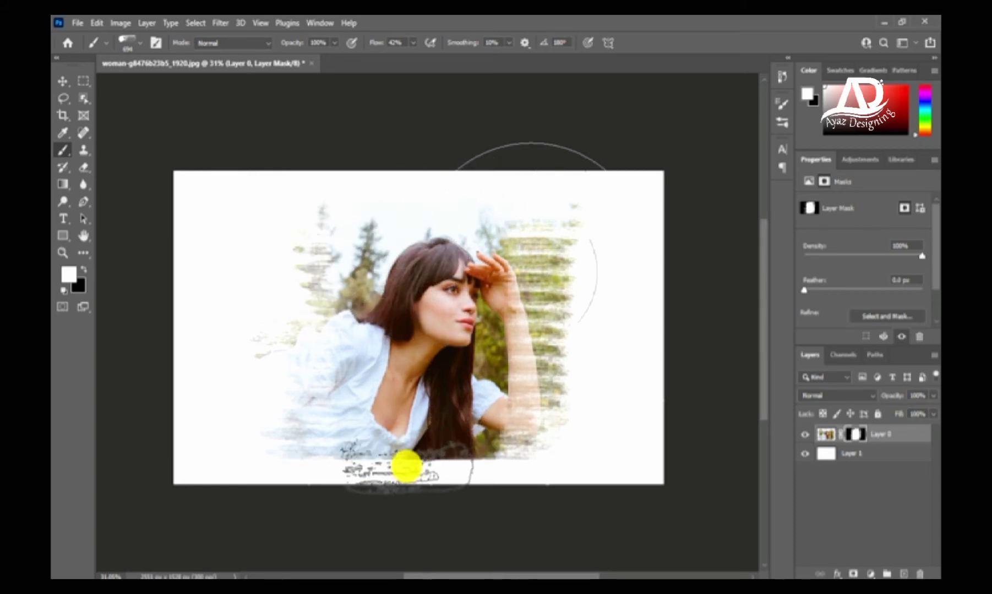
# Choose the Painter 17 brush, reduce it to 574 px and paint more of the trees into view at the portrait's upper left
pyautogui.click(782, 104)
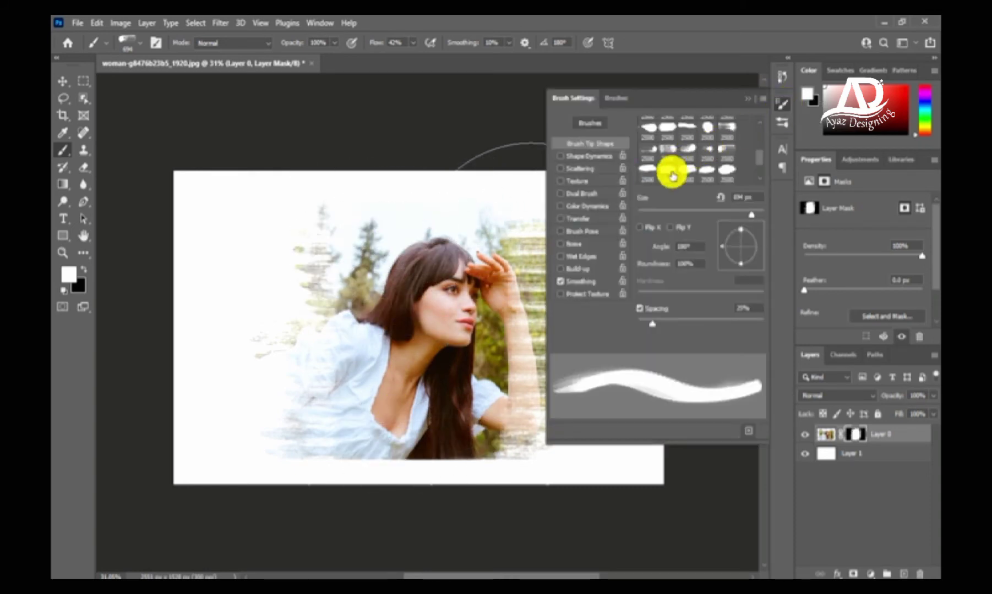
pyautogui.click(619, 100)
pyautogui.click(683, 342)
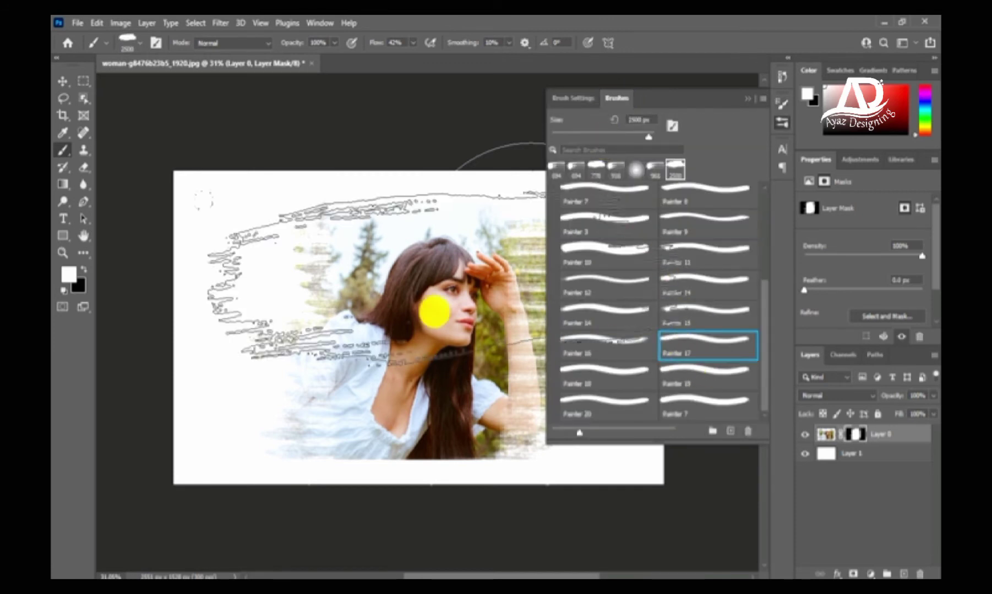
pyautogui.moveTo(400, 308); pyautogui.dragTo(275, 314)
pyautogui.moveTo(422, 281); pyautogui.dragTo(321, 284)
pyautogui.moveTo(388, 284); pyautogui.dragTo(409, 287)
pyautogui.moveTo(326, 249)
pyautogui.mouseDown()
pyautogui.moveTo(317, 256)
pyautogui.moveTo(358, 249)
pyautogui.moveTo(300, 252)
pyautogui.moveTo(331, 221)
pyautogui.moveTo(361, 215)
pyautogui.moveTo(350, 214)
pyautogui.mouseUp()
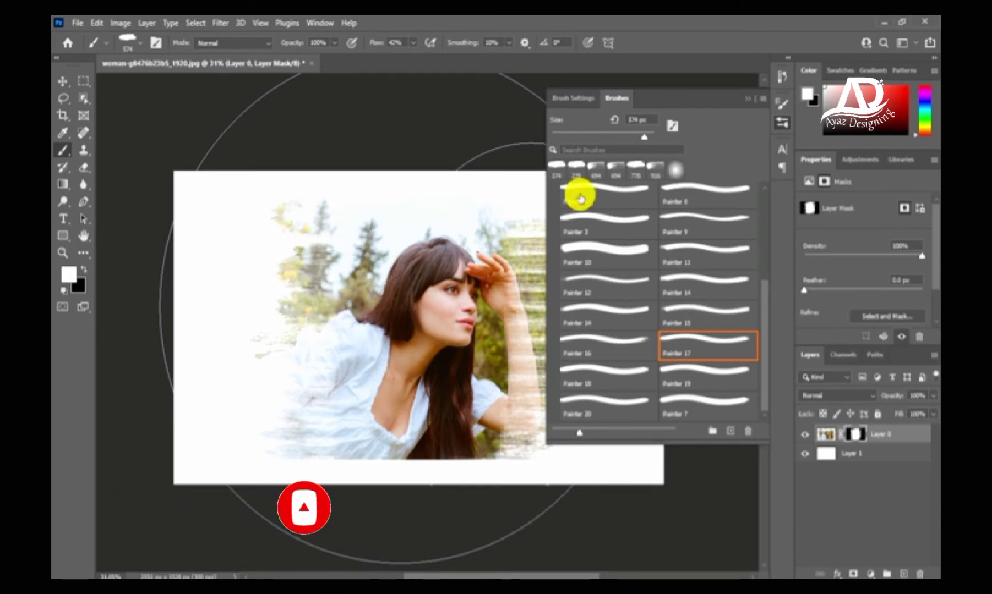
# Refine the portrait's painted edges with further brush strokes on the mask, and switch to the Move tool
pyautogui.click(747, 98)
pyautogui.moveTo(534, 258)
pyautogui.mouseDown()
pyautogui.moveTo(487, 261)
pyautogui.moveTo(526, 242)
pyautogui.moveTo(511, 272)
pyautogui.moveTo(526, 342)
pyautogui.moveTo(510, 338)
pyautogui.moveTo(521, 410)
pyautogui.moveTo(508, 427)
pyautogui.moveTo(522, 438)
pyautogui.moveTo(345, 472)
pyautogui.moveTo(307, 449)
pyautogui.moveTo(302, 413)
pyautogui.moveTo(292, 442)
pyautogui.moveTo(309, 490)
pyautogui.moveTo(353, 253)
pyautogui.moveTo(187, 116)
pyautogui.mouseUp()
pyautogui.click(63, 82)
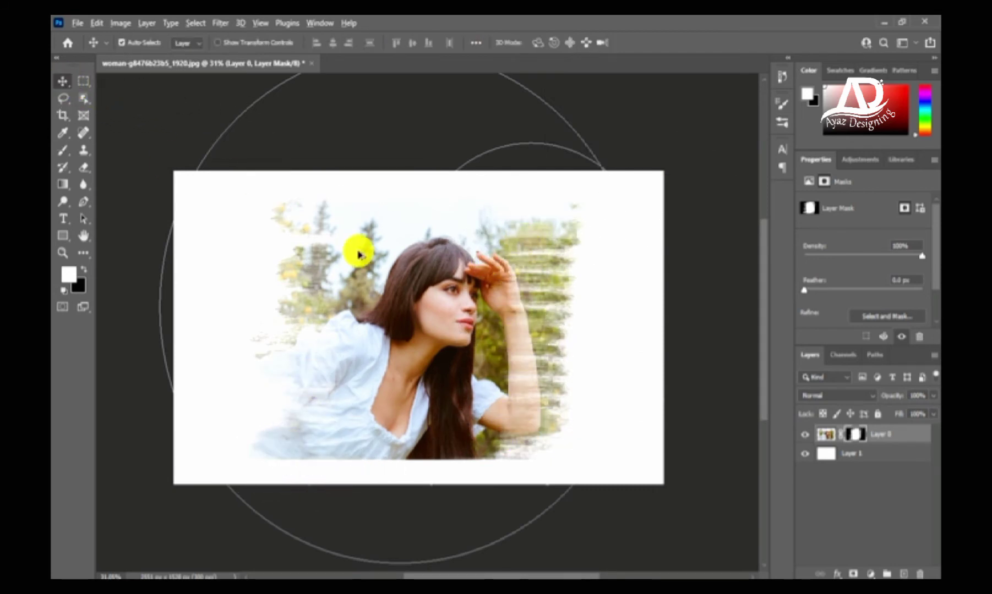
pyautogui.scroll(2, 363, 267)
pyautogui.scroll(-2, 490, 345)
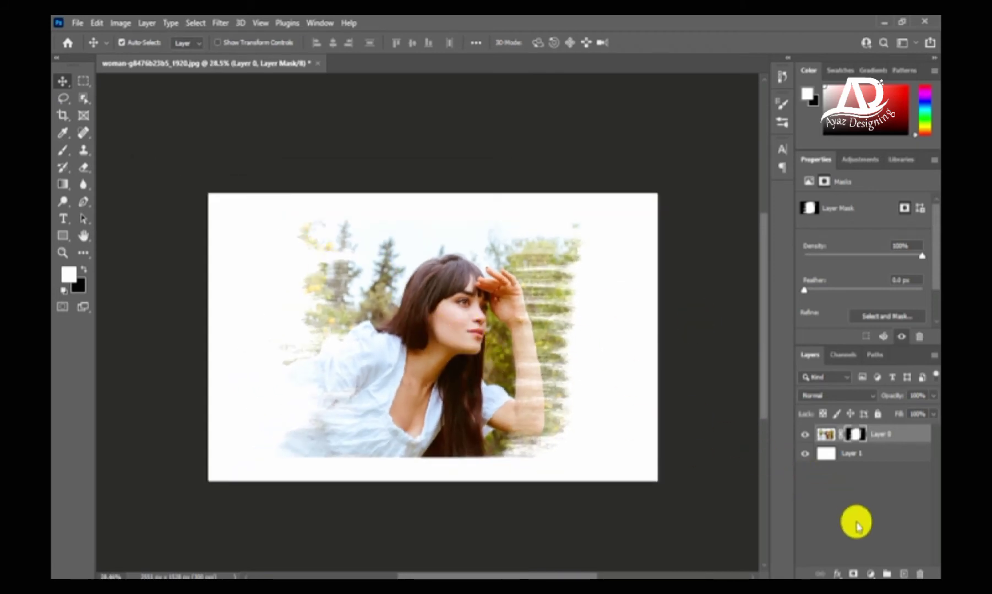
# Add a Solid Color fill layer in dark navy 02071e above the photo and set its blend mode to Exclusion
pyautogui.click(871, 573)
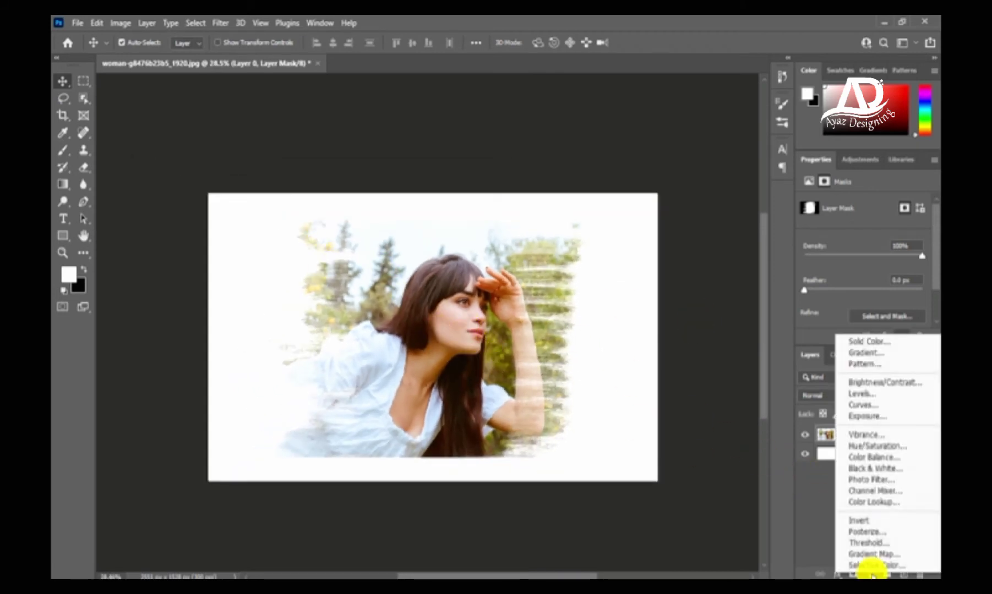
pyautogui.click(863, 342)
pyautogui.click(501, 197)
pyautogui.moveTo(481, 215); pyautogui.dragTo(480, 284)
pyautogui.click(613, 130)
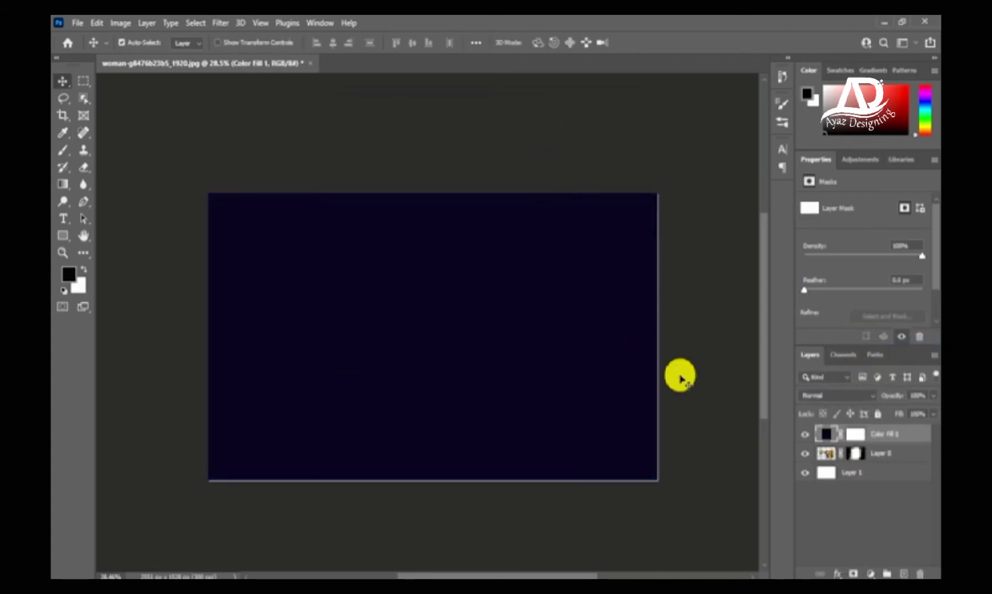
pyautogui.click(815, 396)
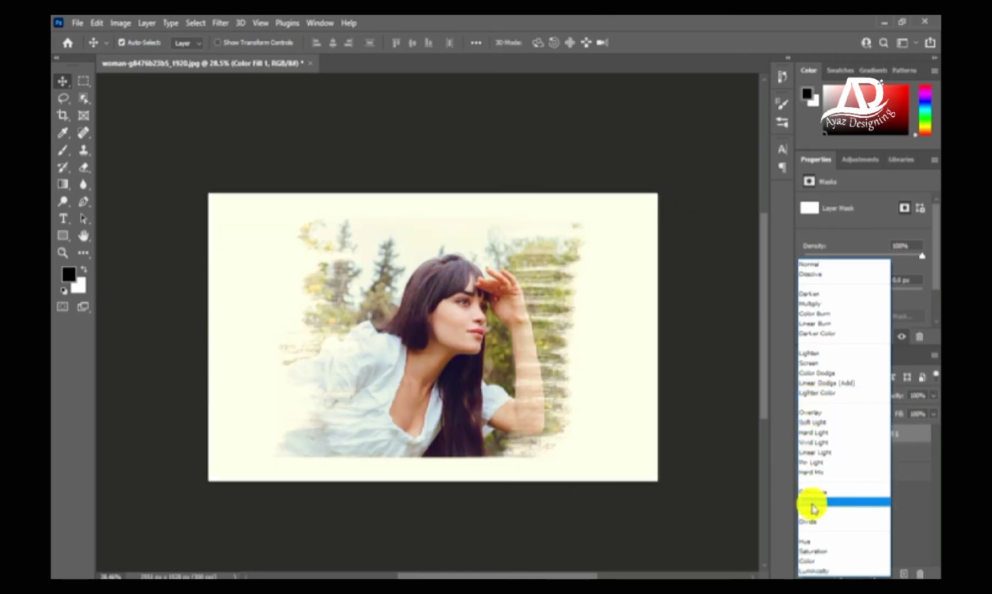
pyautogui.click(813, 502)
# Change the Solid Color fill layer's color to navy 020f3b and deselect the layer
pyautogui.doubleClick(825, 435)
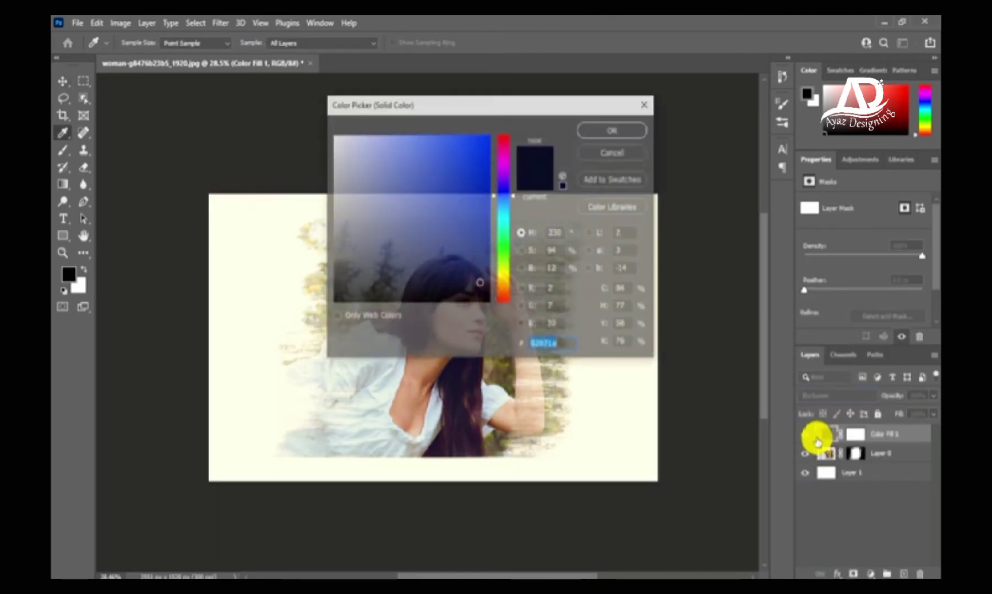
pyautogui.moveTo(582, 116); pyautogui.dragTo(750, 181)
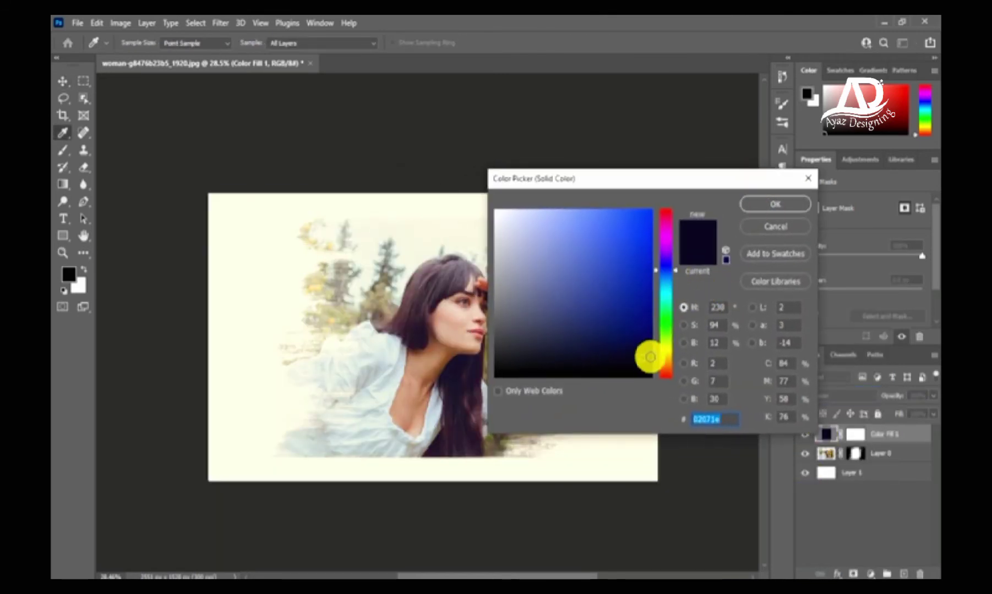
pyautogui.moveTo(650, 358)
pyautogui.mouseDown()
pyautogui.moveTo(653, 375)
pyautogui.moveTo(647, 335)
pyautogui.mouseUp()
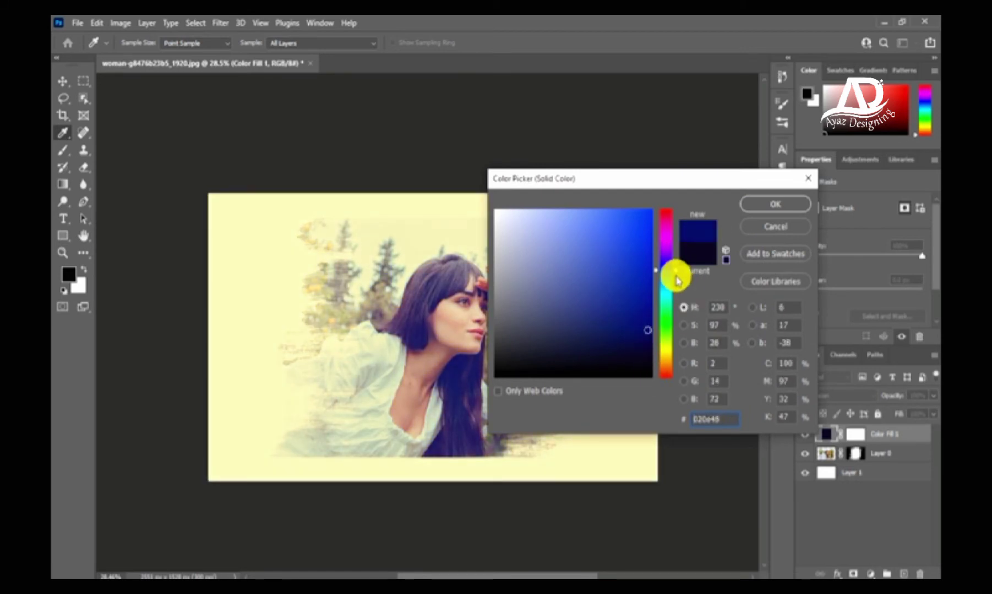
pyautogui.moveTo(676, 280)
pyautogui.mouseDown()
pyautogui.moveTo(680, 380)
pyautogui.moveTo(667, 228)
pyautogui.moveTo(667, 289)
pyautogui.moveTo(670, 277)
pyautogui.mouseUp()
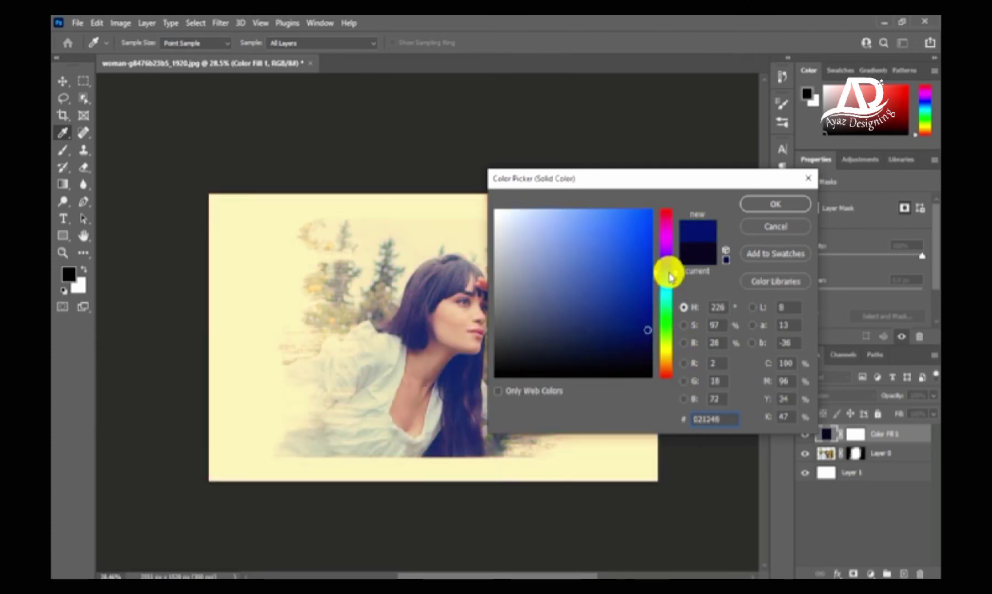
pyautogui.click(649, 332)
pyautogui.moveTo(648, 333); pyautogui.dragTo(647, 339)
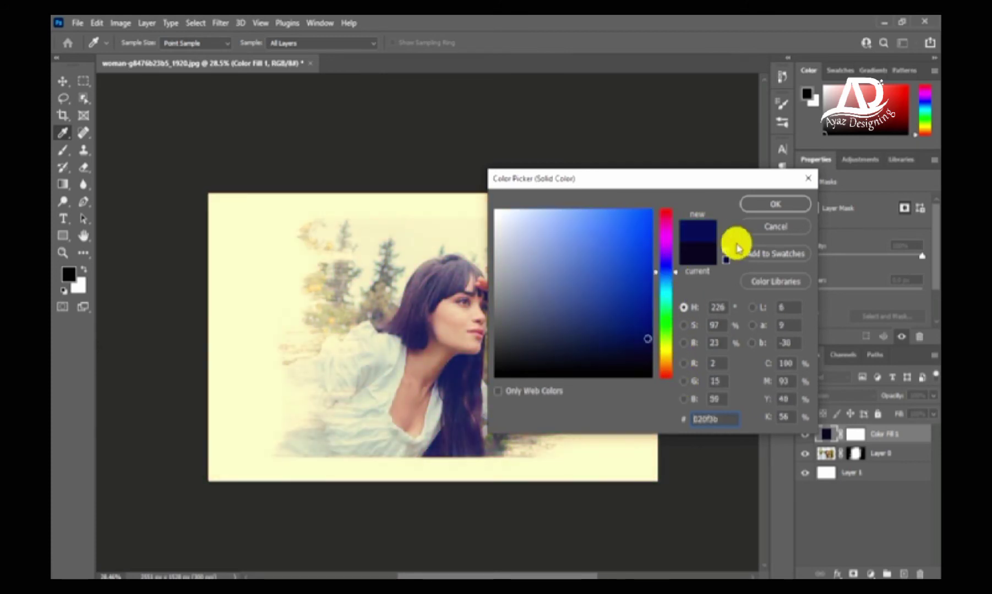
pyautogui.click(759, 199)
pyautogui.click(325, 157)
pyautogui.scroll(1, 408, 365)
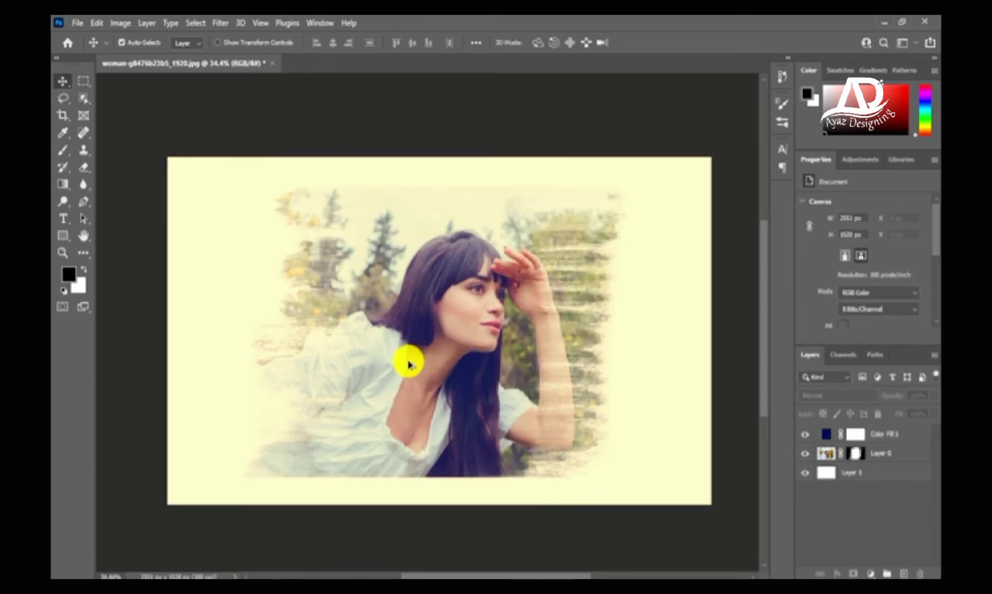
# Add a Levels adjustment layer on top with the black input at 14 and the white input at 241
pyautogui.click(870, 572)
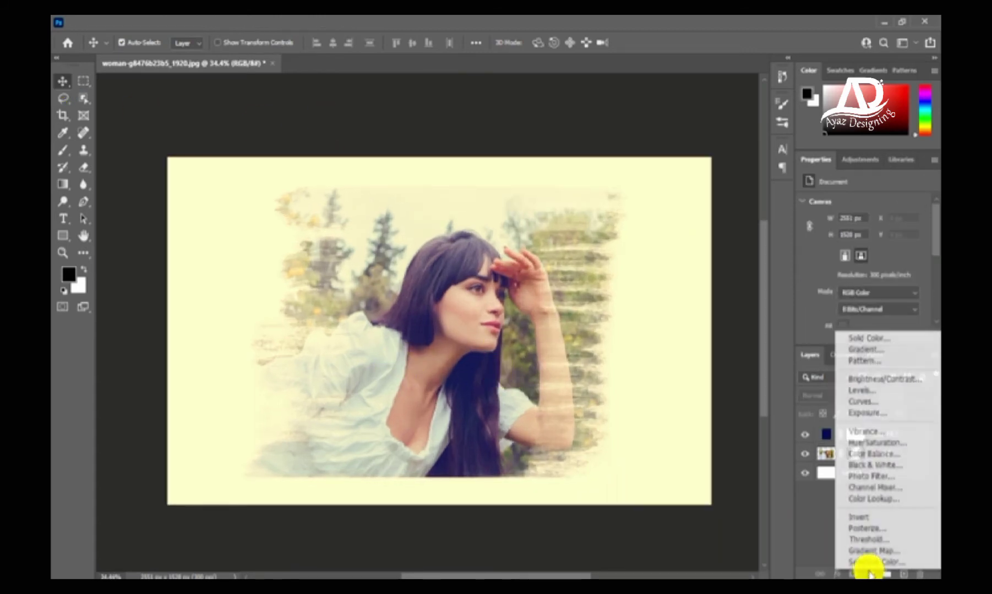
pyautogui.click(855, 401)
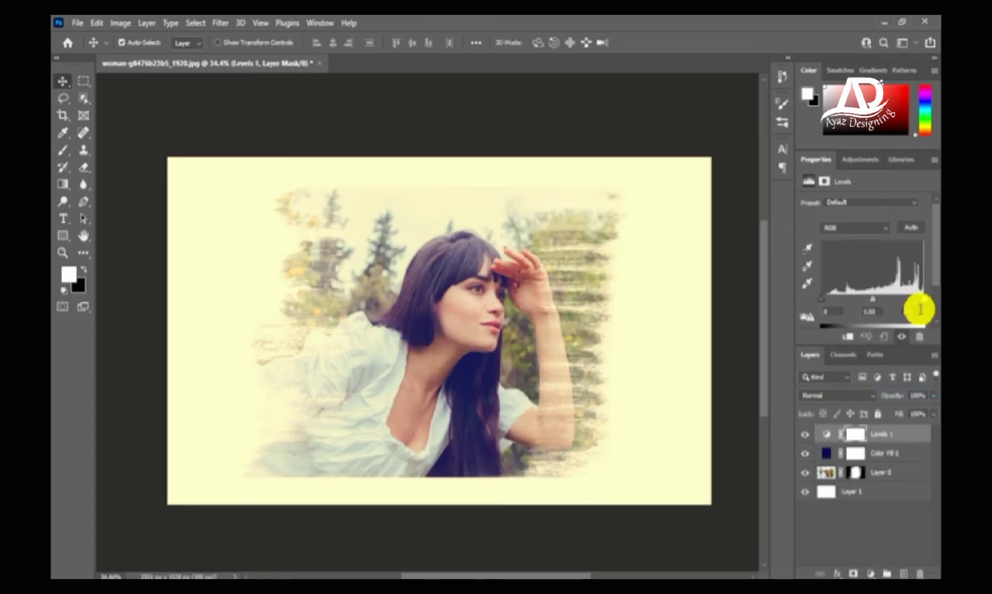
pyautogui.moveTo(925, 302); pyautogui.dragTo(919, 301)
pyautogui.moveTo(827, 303); pyautogui.dragTo(877, 302)
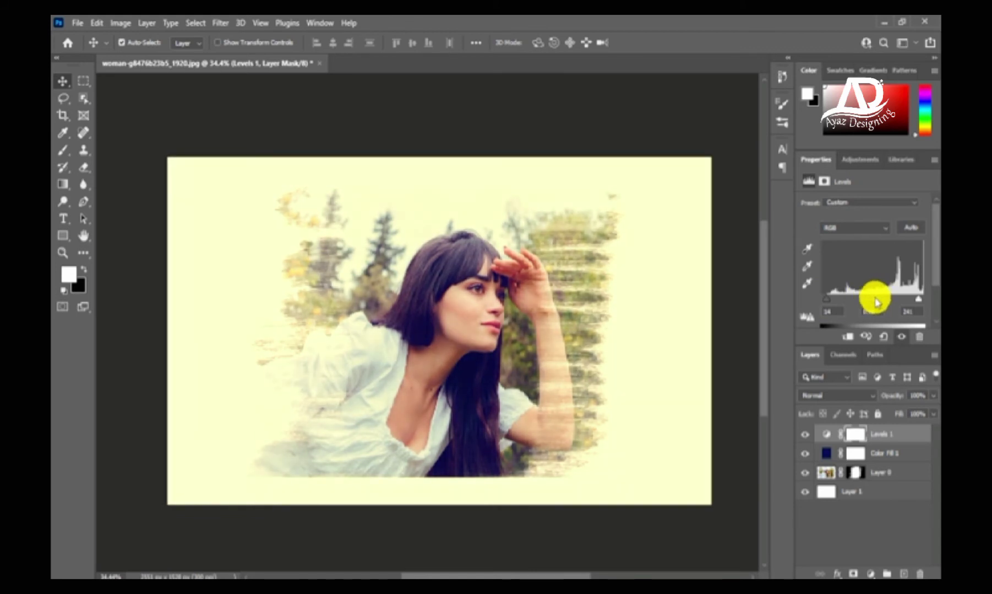
pyautogui.click(837, 537)
# Add a new empty layer at the top of the stack and set the foreground color to magenta b60797
pyautogui.scroll(-2, 397, 279)
pyautogui.scroll(1, 384, 294)
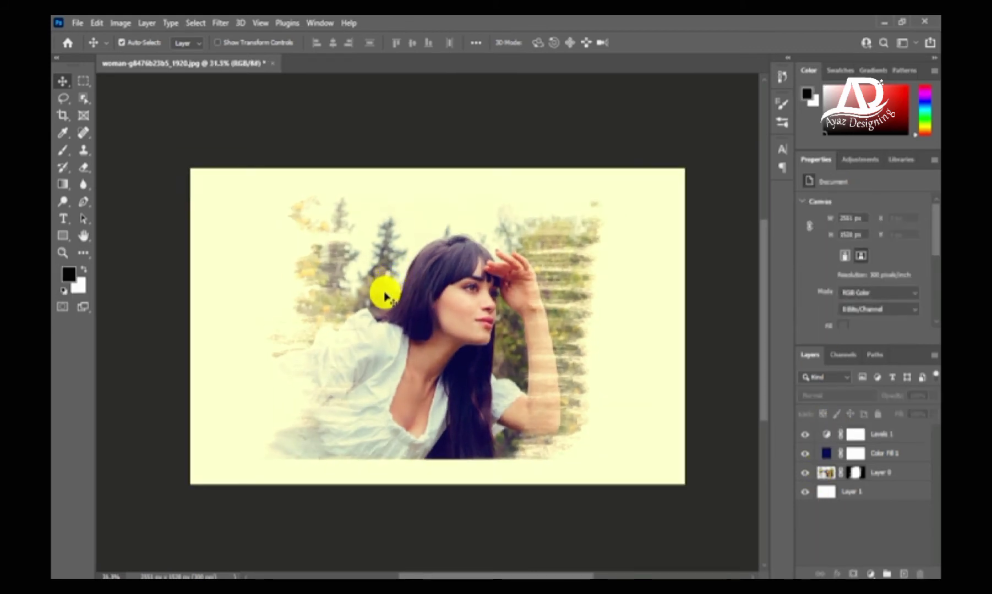
pyautogui.moveTo(379, 322); pyautogui.dragTo(380, 274)
pyautogui.scroll(1, 384, 288)
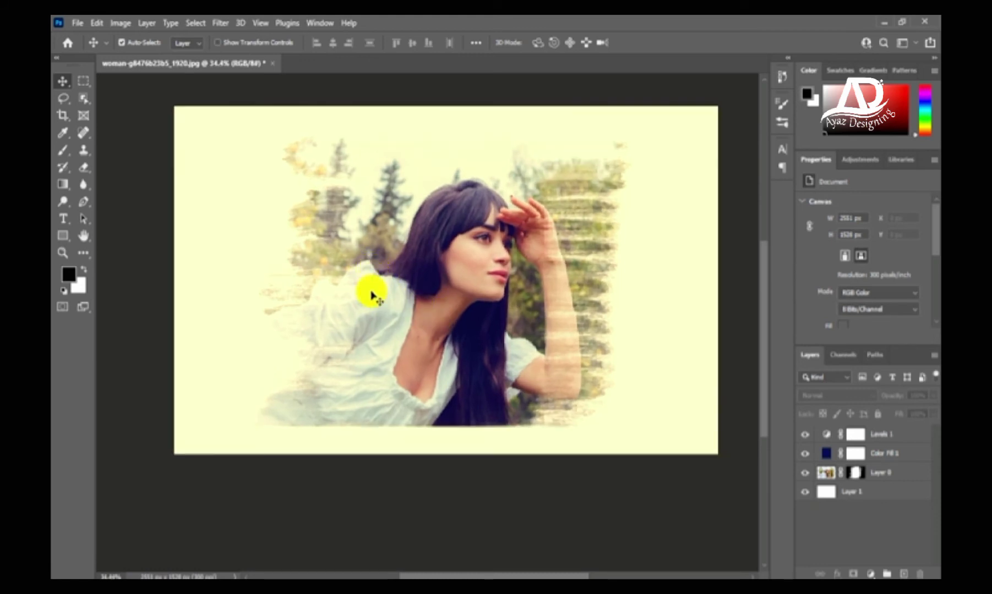
pyautogui.scroll(-1, 372, 296)
pyautogui.click(902, 574)
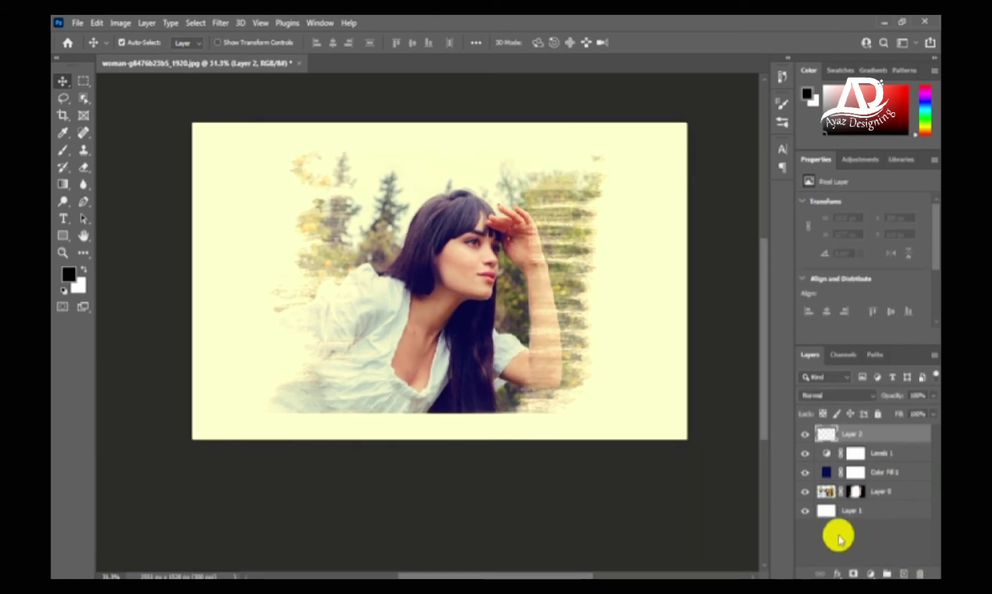
pyautogui.click(69, 275)
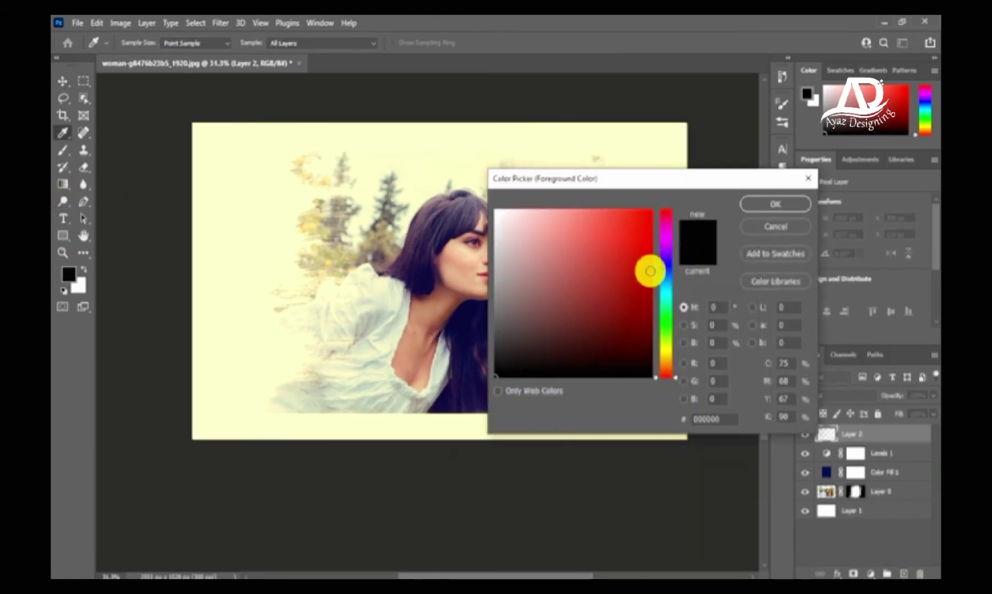
pyautogui.click(663, 270)
pyautogui.moveTo(664, 258); pyautogui.dragTo(662, 243)
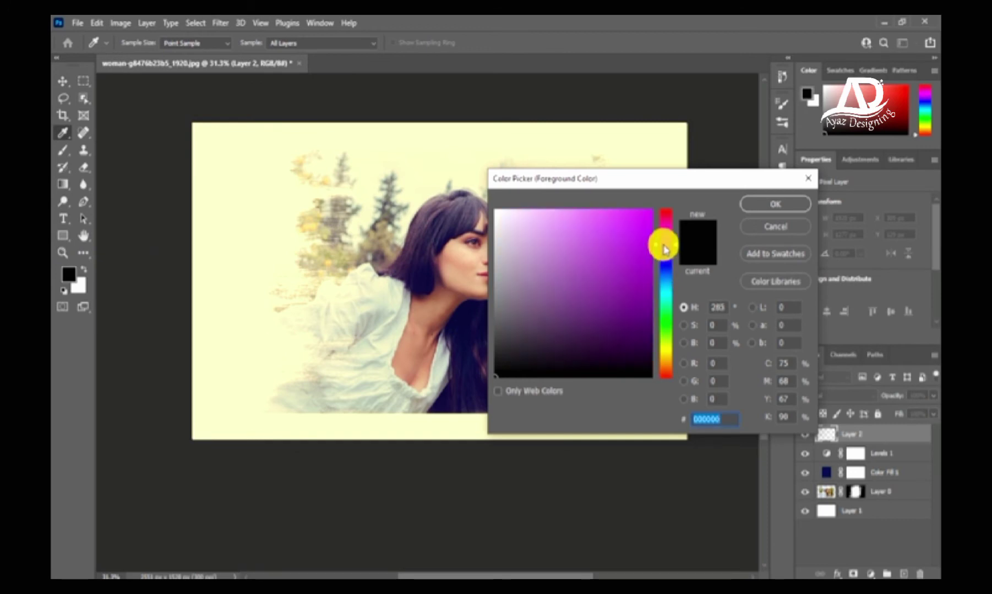
pyautogui.click(645, 259)
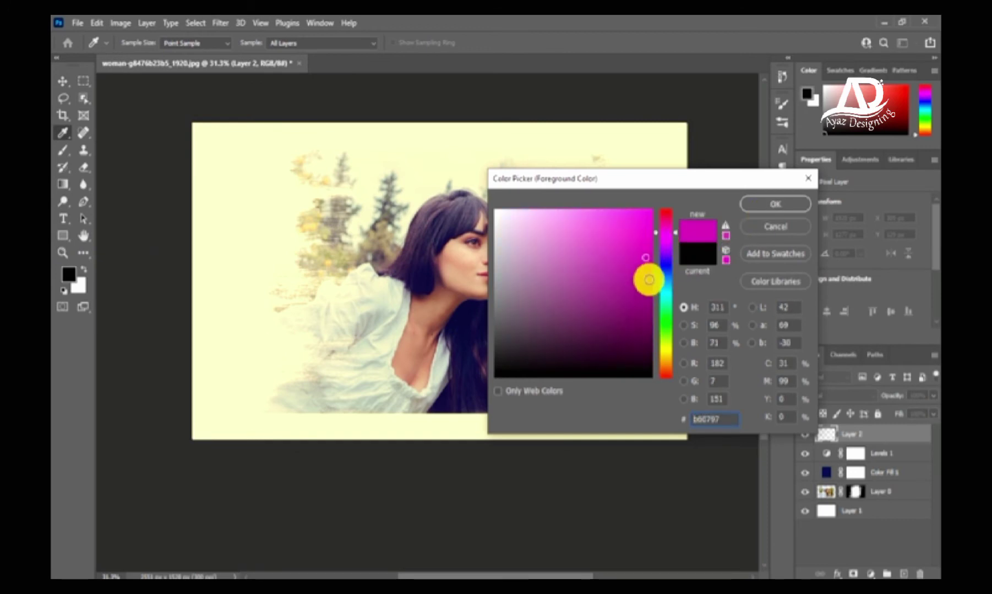
pyautogui.click(752, 209)
# Choose the Soft Round brush at 574 px and paint a magenta glow over the portrait's lower-left corner on the new layer
pyautogui.click(65, 148)
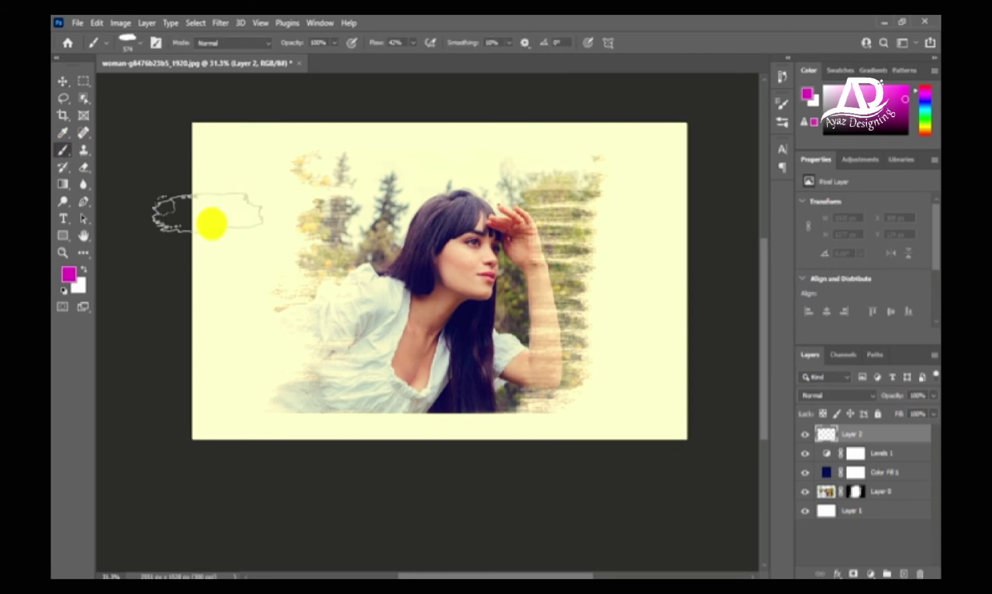
pyautogui.rightClick(342, 296)
pyautogui.moveTo(487, 494); pyautogui.dragTo(487, 431)
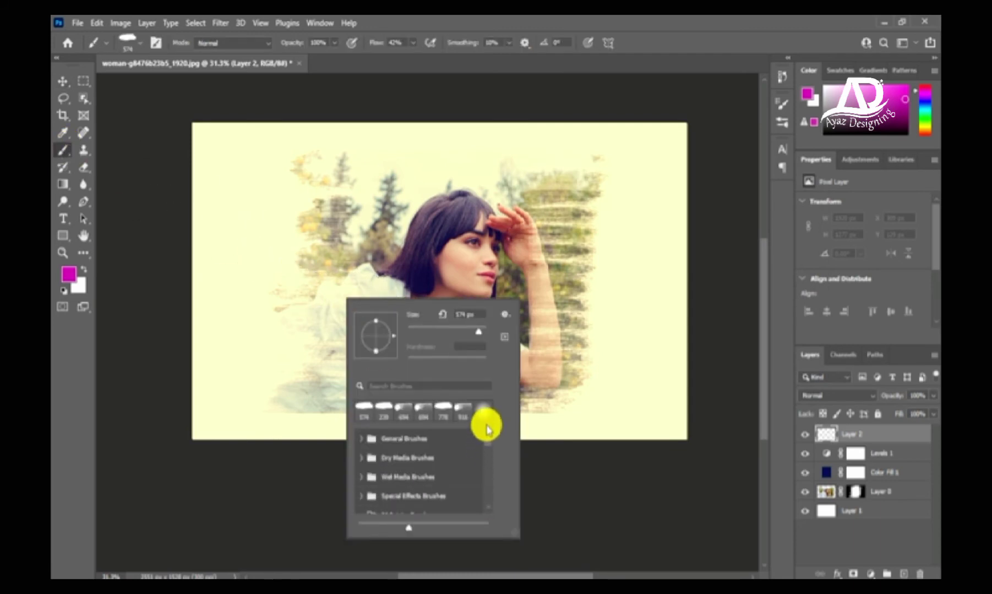
pyautogui.click(362, 439)
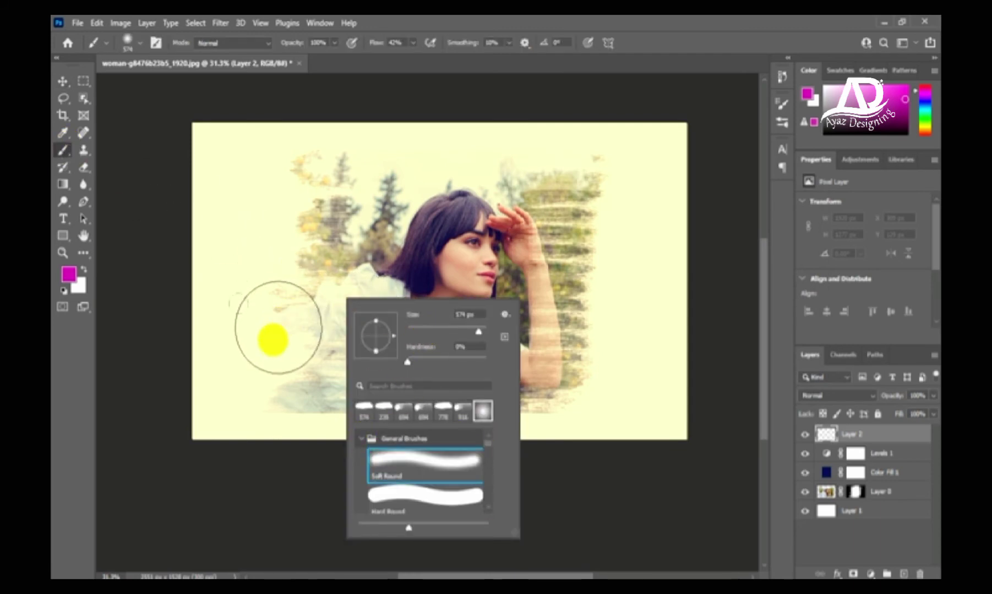
pyautogui.click(271, 376)
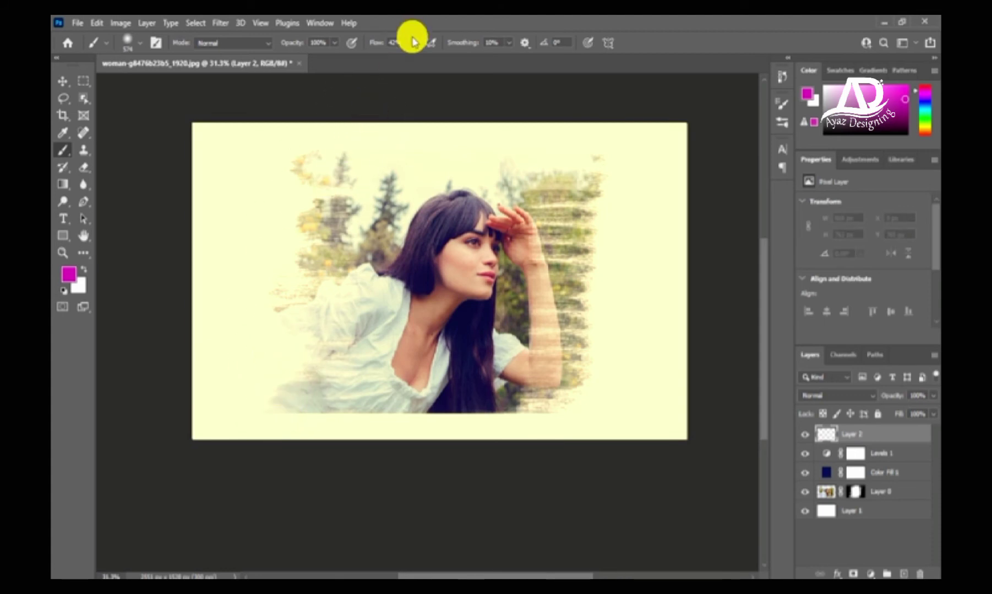
pyautogui.moveTo(302, 393)
pyautogui.mouseDown()
pyautogui.moveTo(358, 404)
pyautogui.moveTo(376, 441)
pyautogui.moveTo(376, 419)
pyautogui.moveTo(338, 383)
pyautogui.moveTo(372, 388)
pyautogui.moveTo(357, 380)
pyautogui.moveTo(385, 388)
pyautogui.moveTo(364, 394)
pyautogui.moveTo(391, 395)
pyautogui.moveTo(362, 400)
pyautogui.moveTo(342, 388)
pyautogui.moveTo(385, 418)
pyautogui.moveTo(367, 403)
pyautogui.moveTo(283, 406)
pyautogui.moveTo(304, 401)
pyautogui.mouseUp()
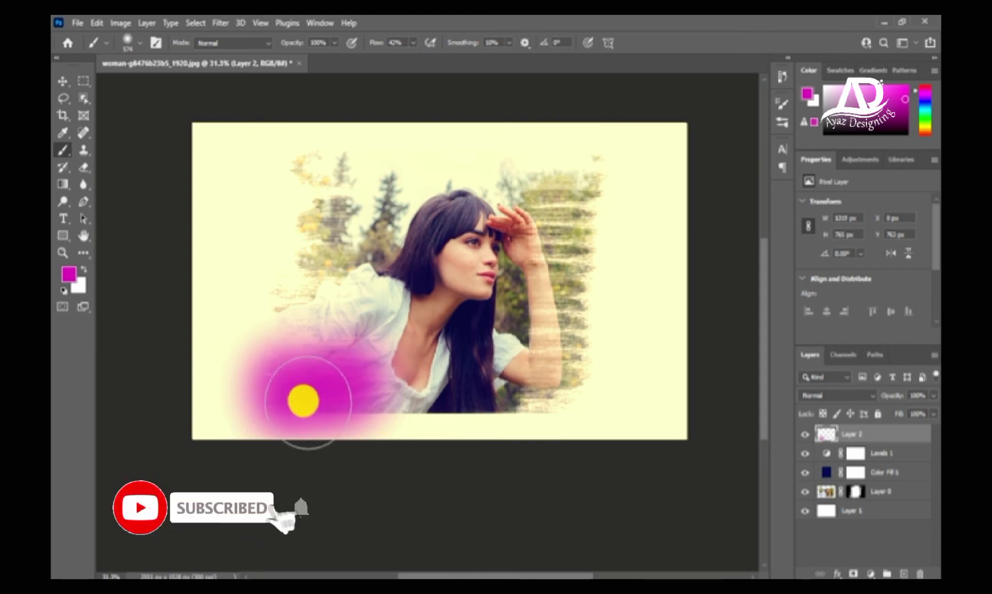
# Set the foreground color to a deep blue for the brush
pyautogui.click(70, 275)
pyautogui.click(663, 276)
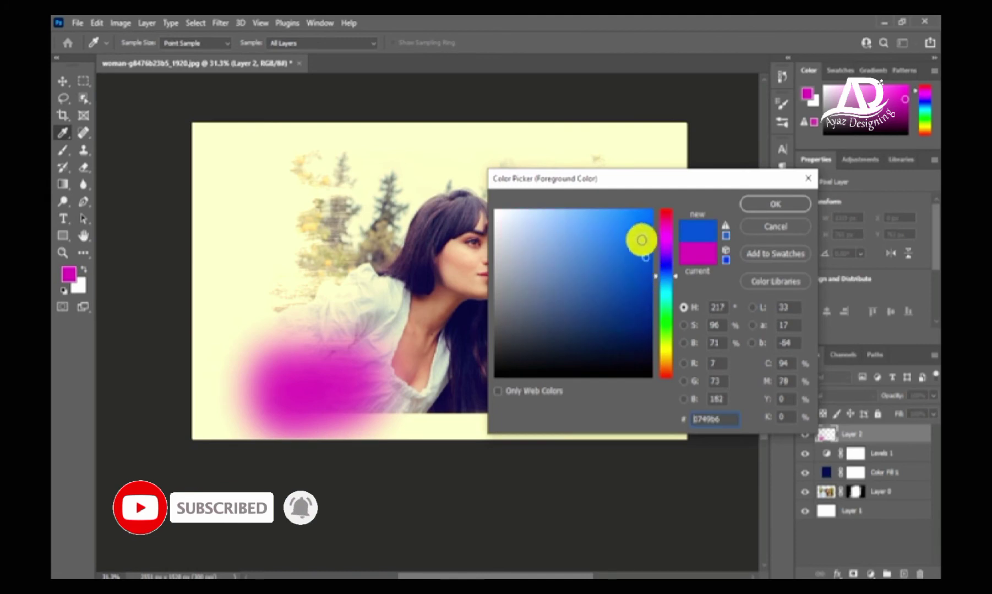
pyautogui.click(663, 268)
pyautogui.click(762, 208)
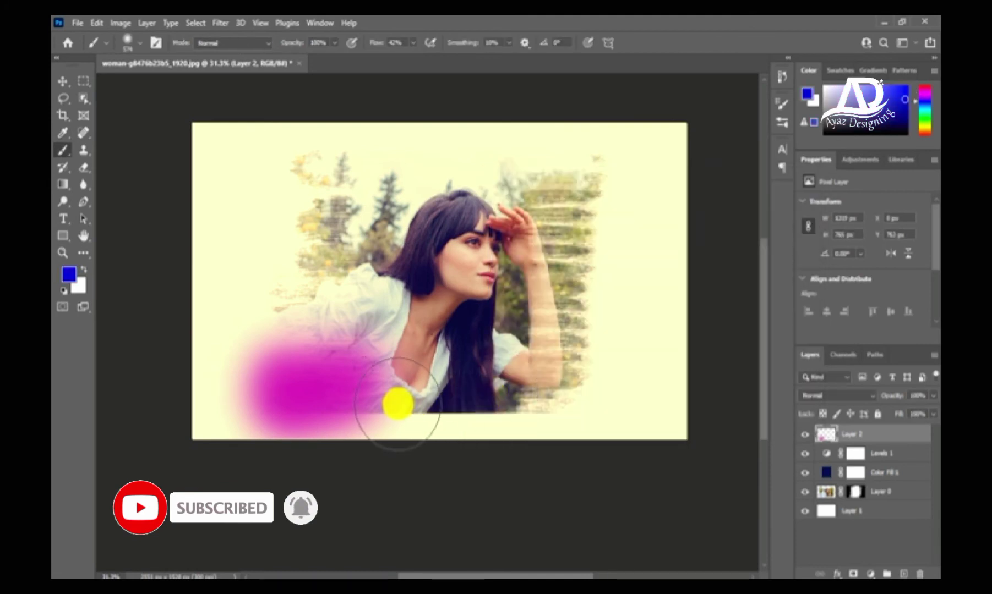
# Paint a soft blue glow along the portrait's lower edge beside the magenta one and set the glow layer's blend mode to Screen
pyautogui.moveTo(397, 404)
pyautogui.mouseDown()
pyautogui.moveTo(455, 398)
pyautogui.moveTo(424, 390)
pyautogui.moveTo(478, 398)
pyautogui.moveTo(375, 412)
pyautogui.moveTo(497, 399)
pyautogui.moveTo(463, 361)
pyautogui.moveTo(536, 352)
pyautogui.mouseUp()
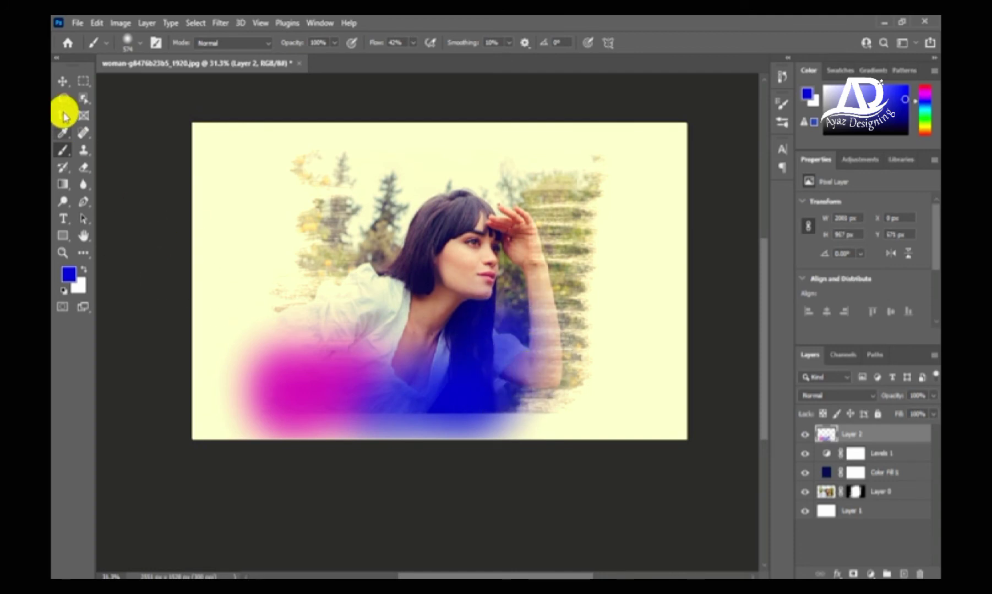
pyautogui.click(62, 84)
pyautogui.click(845, 396)
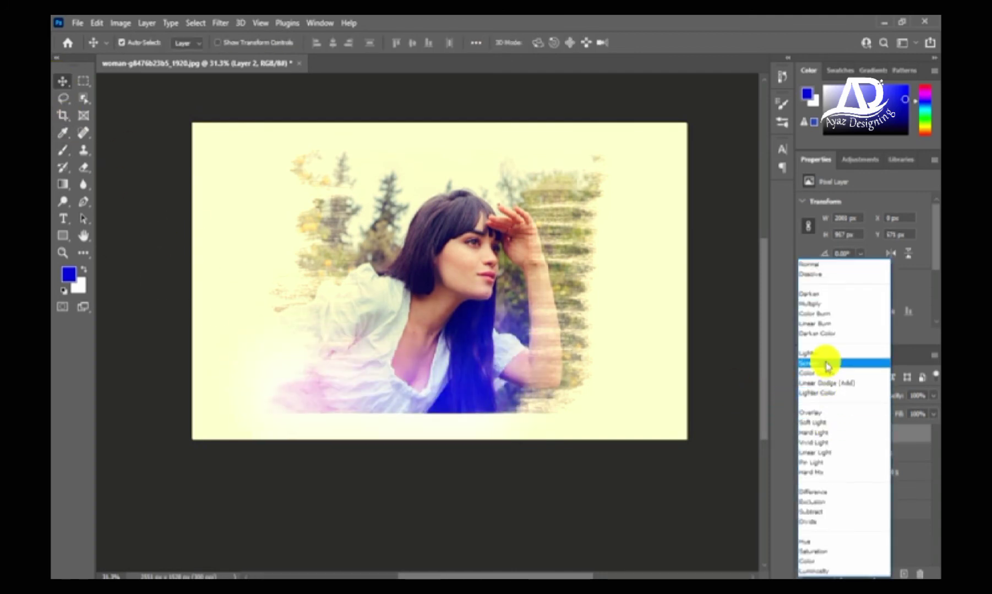
pyautogui.click(827, 364)
pyautogui.click(352, 110)
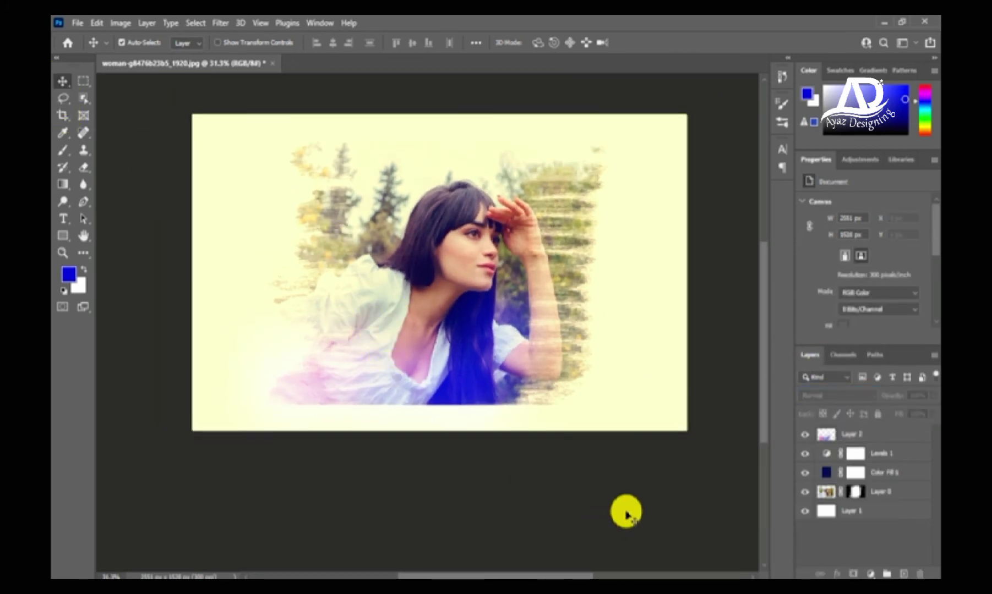
# Soften the photo's hard bottom edge by painting black along it on Layer 0's mask with a smaller Soft Round brush
pyautogui.click(857, 492)
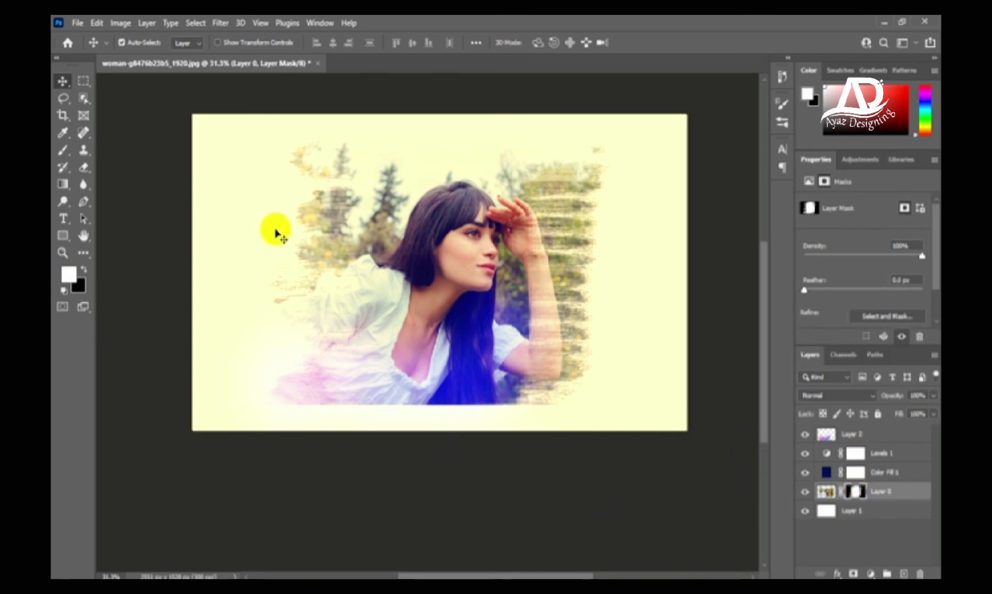
pyautogui.click(64, 154)
pyautogui.rightClick(299, 320)
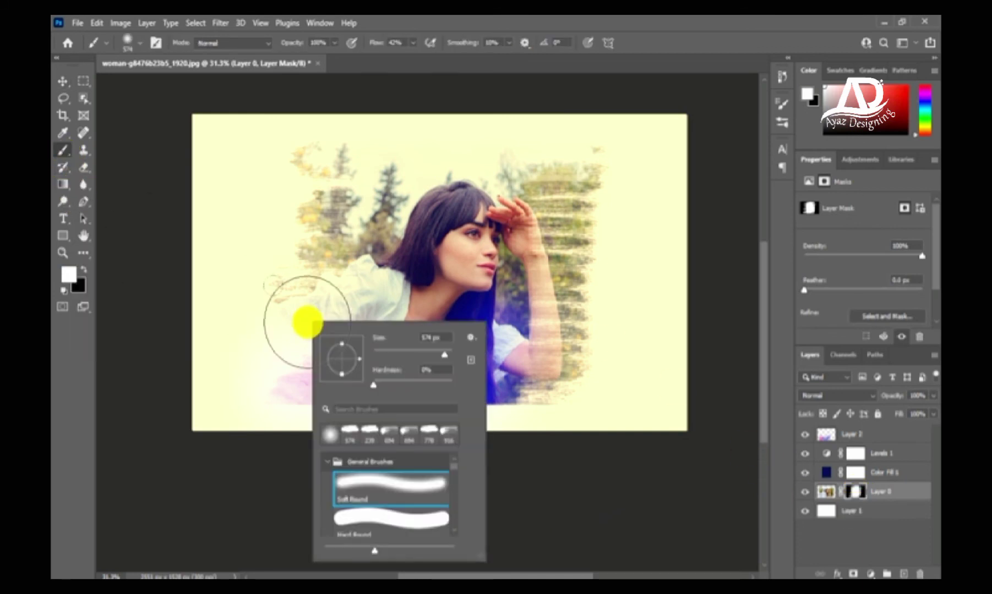
pyautogui.click(67, 269)
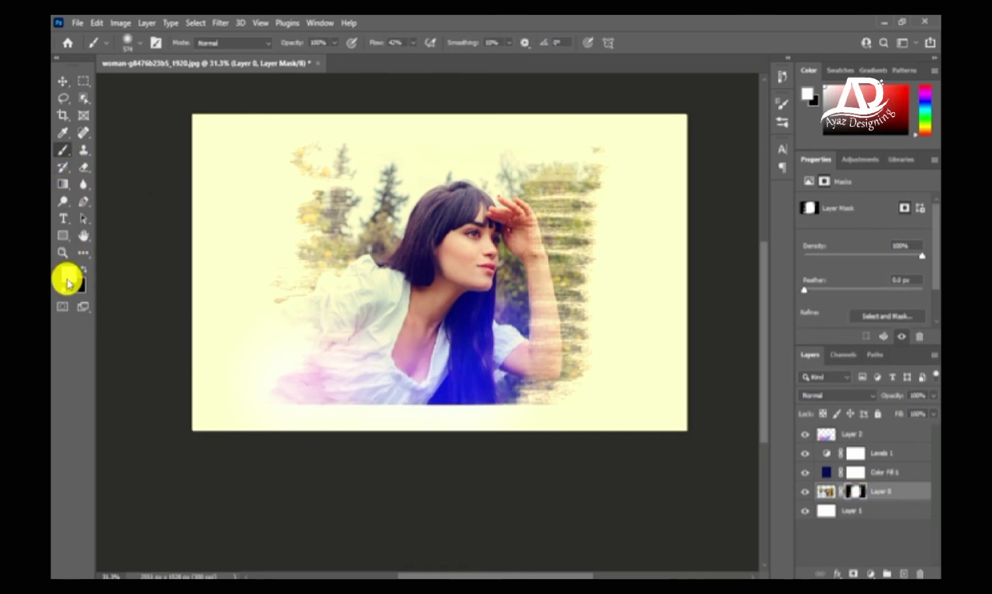
pyautogui.scroll(2, 405, 388)
pyautogui.scroll(1, 226, 312)
pyautogui.scroll(1, 227, 312)
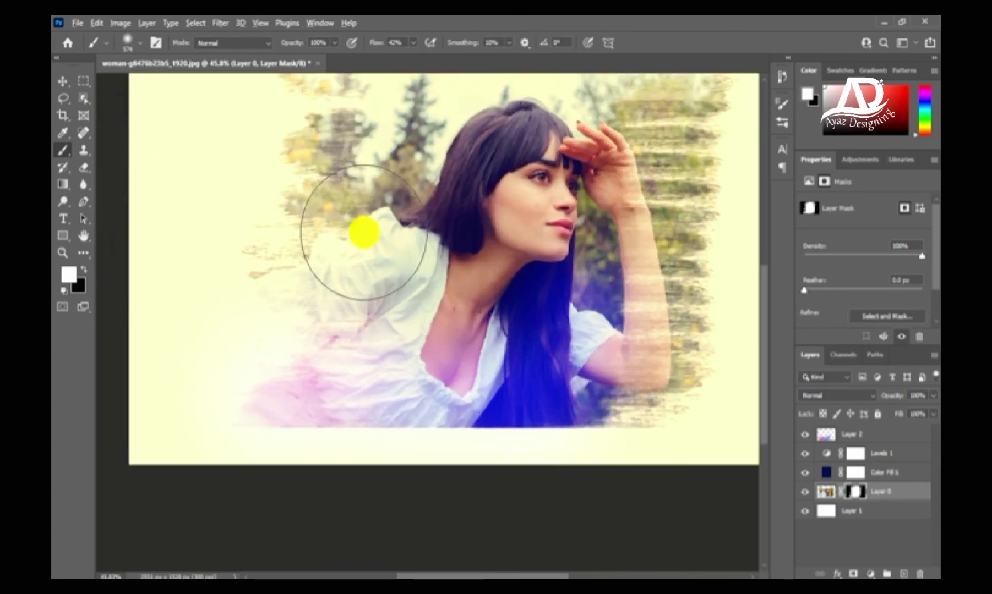
pyautogui.scroll(-2, 363, 230)
pyautogui.click(84, 270)
pyautogui.scroll(3, 350, 360)
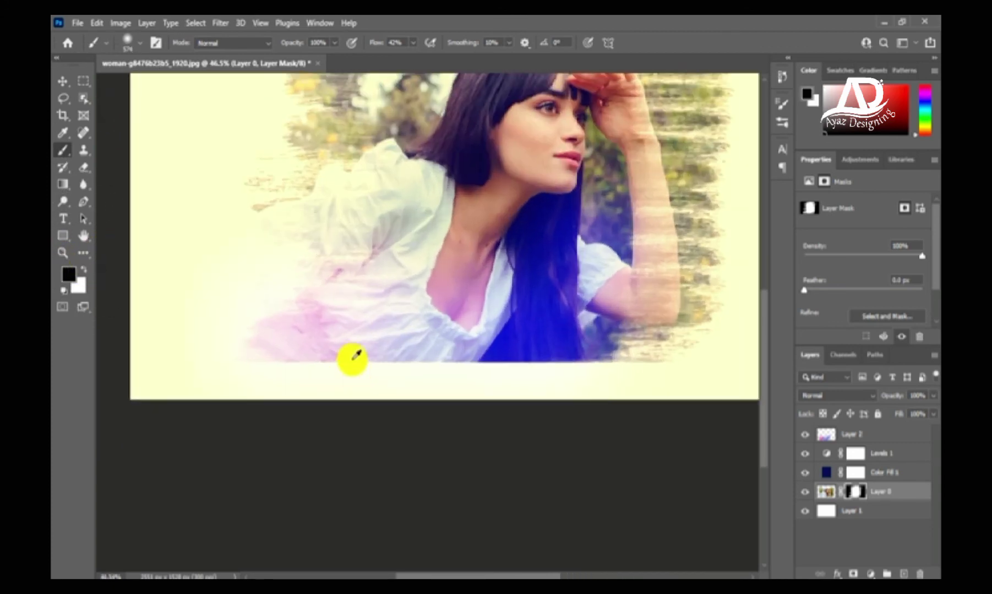
pyautogui.moveTo(222, 390)
pyautogui.mouseDown()
pyautogui.moveTo(434, 381)
pyautogui.moveTo(482, 406)
pyautogui.moveTo(237, 394)
pyautogui.moveTo(297, 407)
pyautogui.moveTo(422, 385)
pyautogui.moveTo(791, 398)
pyautogui.mouseUp()
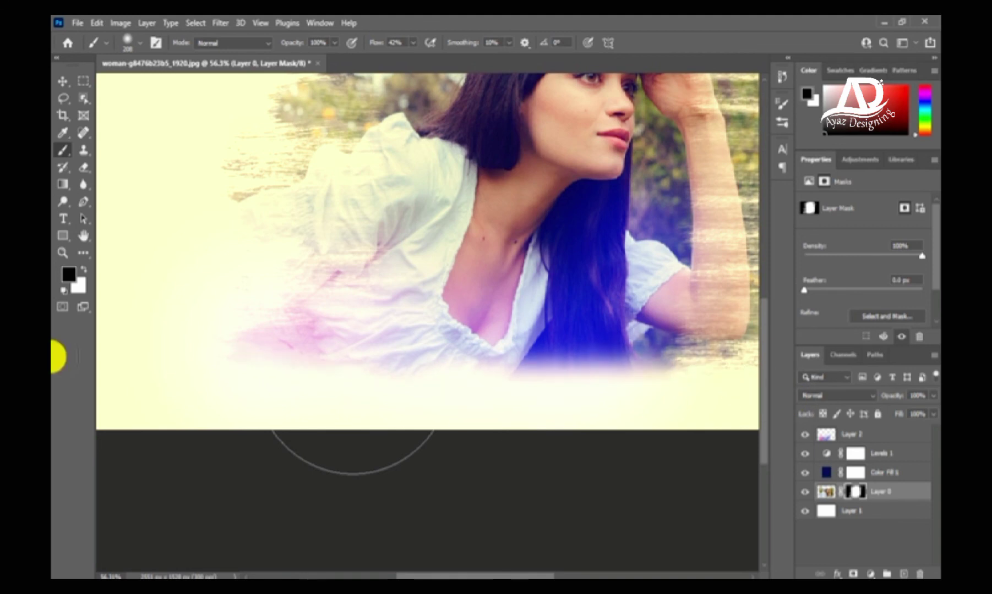
pyautogui.scroll(-4, 531, 395)
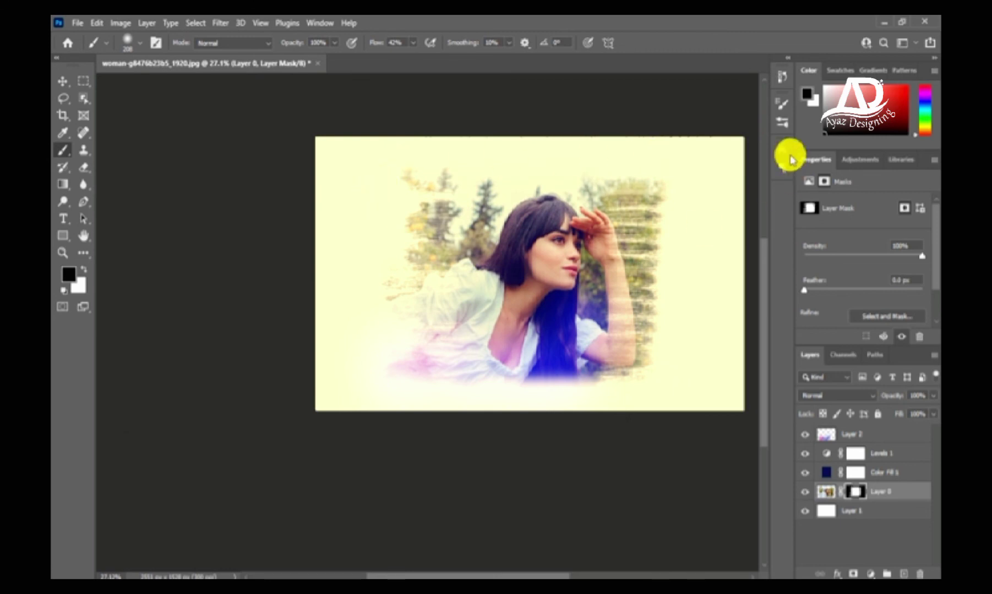
pyautogui.click(61, 81)
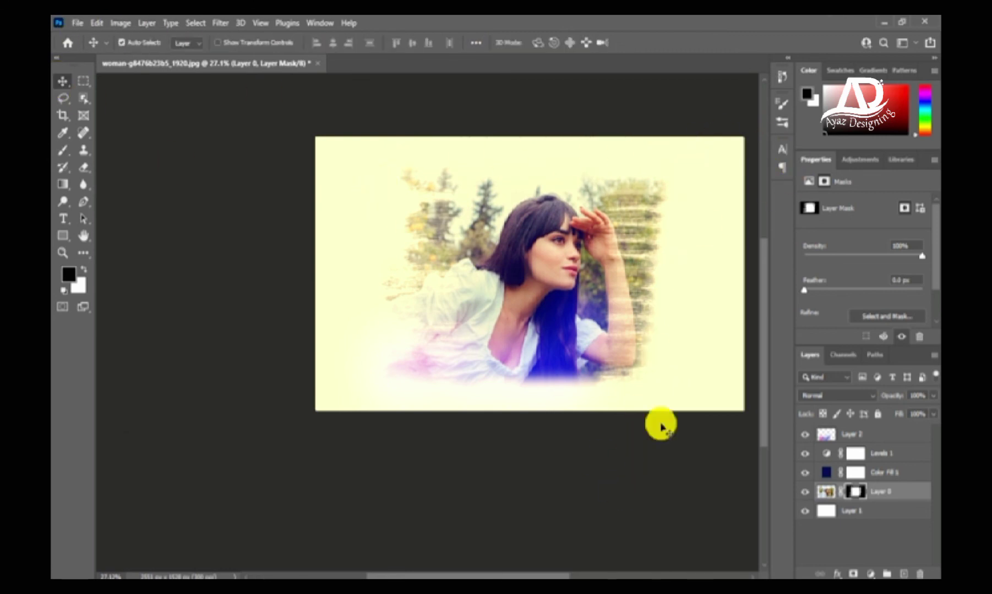
pyautogui.click(655, 421)
# Add the title "Ayaz Designing" in black 36 pt Futura Bk BT and move it above the woman's head at the canvas's top edge
pyautogui.scroll(3, 492, 287)
pyautogui.scroll(1, 487, 289)
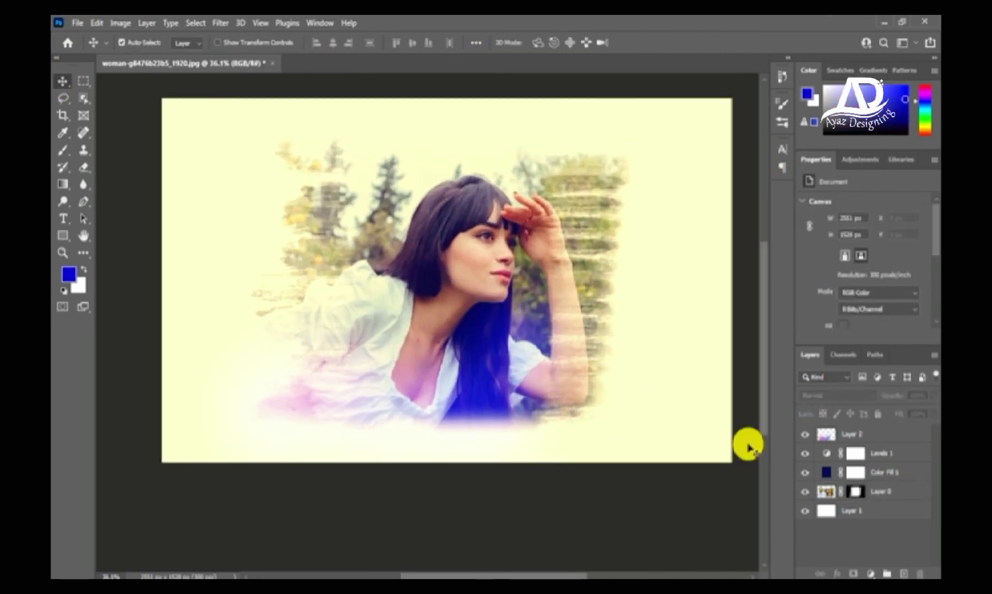
pyautogui.click(65, 219)
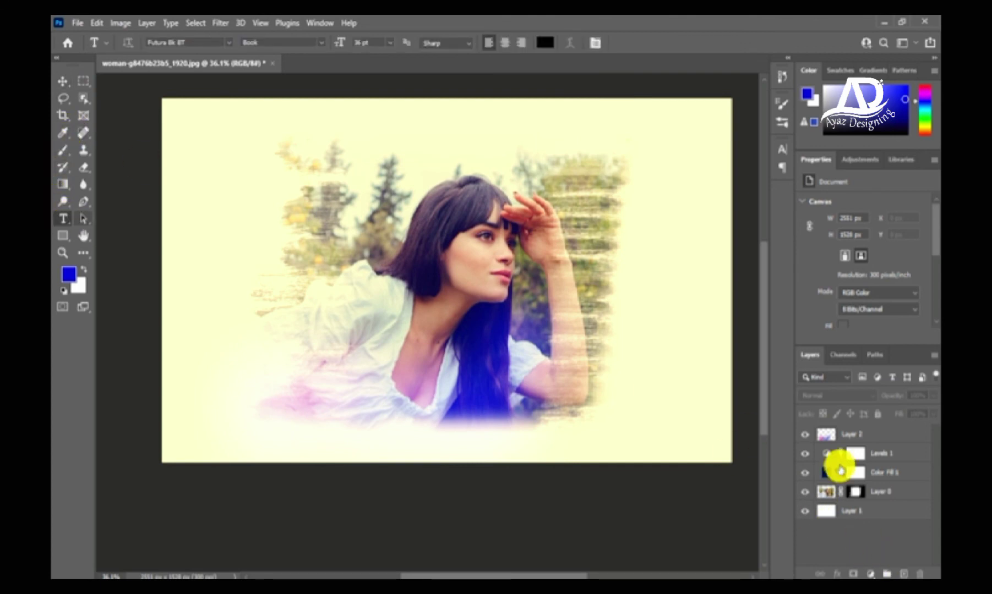
pyautogui.click(237, 395)
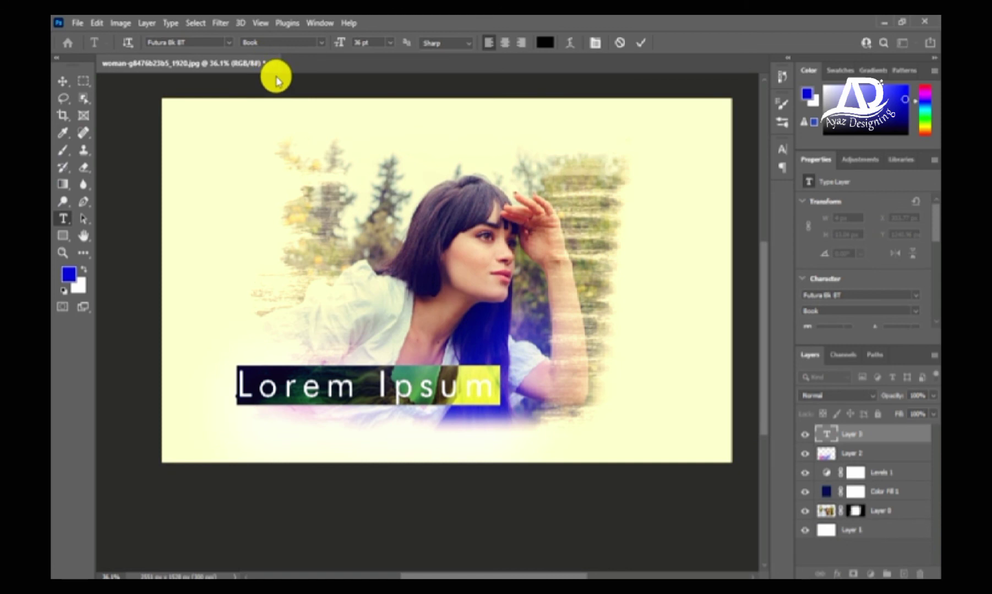
pyautogui.write('Ayaz Designing')
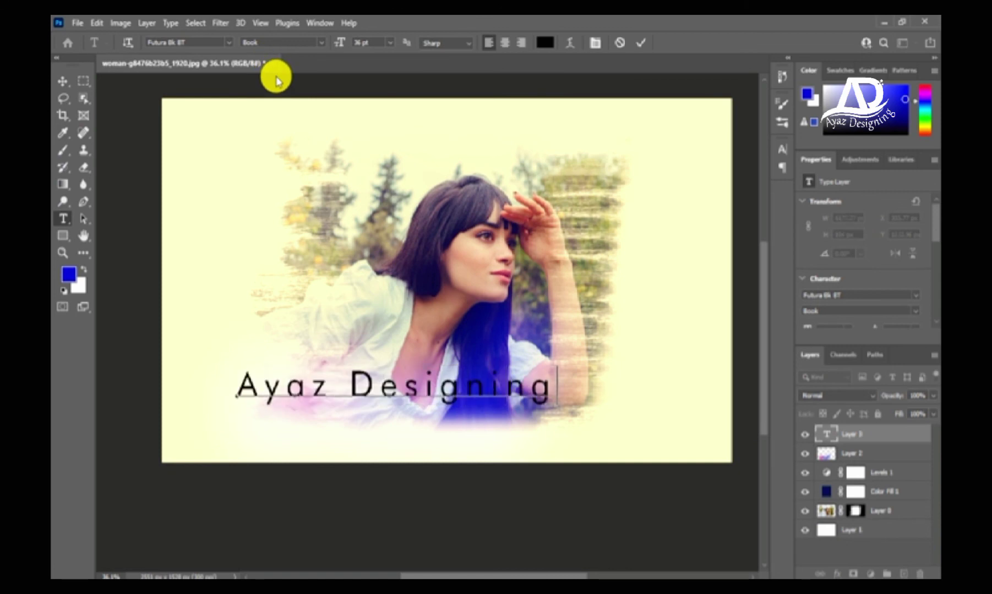
pyautogui.click(61, 83)
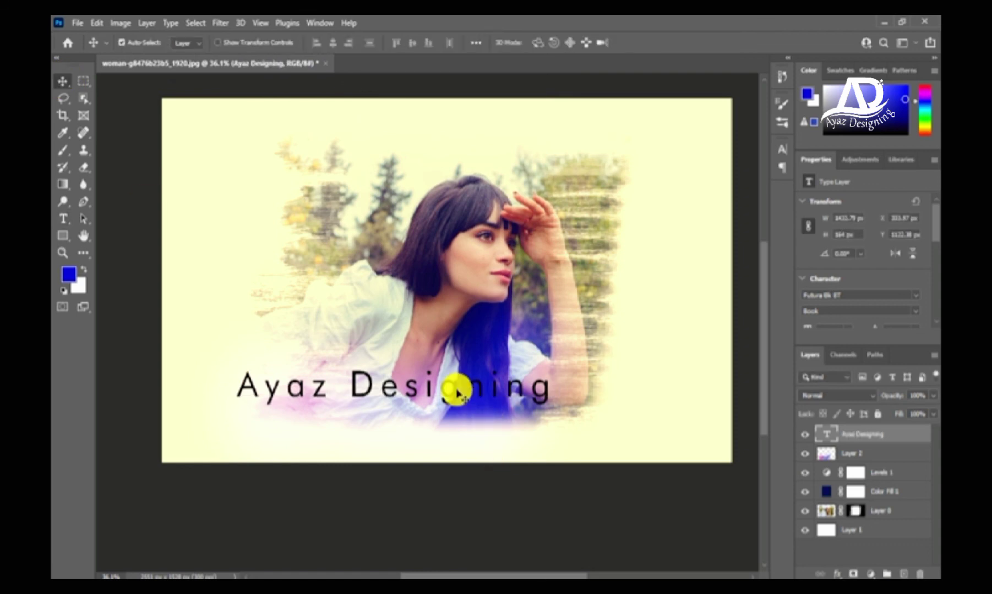
pyautogui.moveTo(454, 392); pyautogui.dragTo(511, 131)
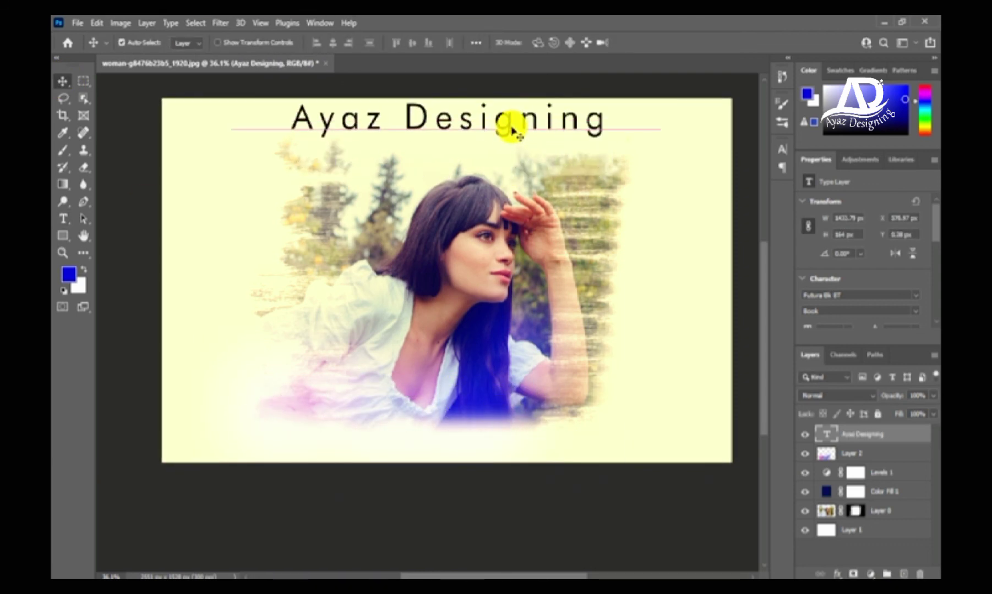
# Activate the Type tool to edit the "Ayaz Designing" title
pyautogui.click(63, 219)
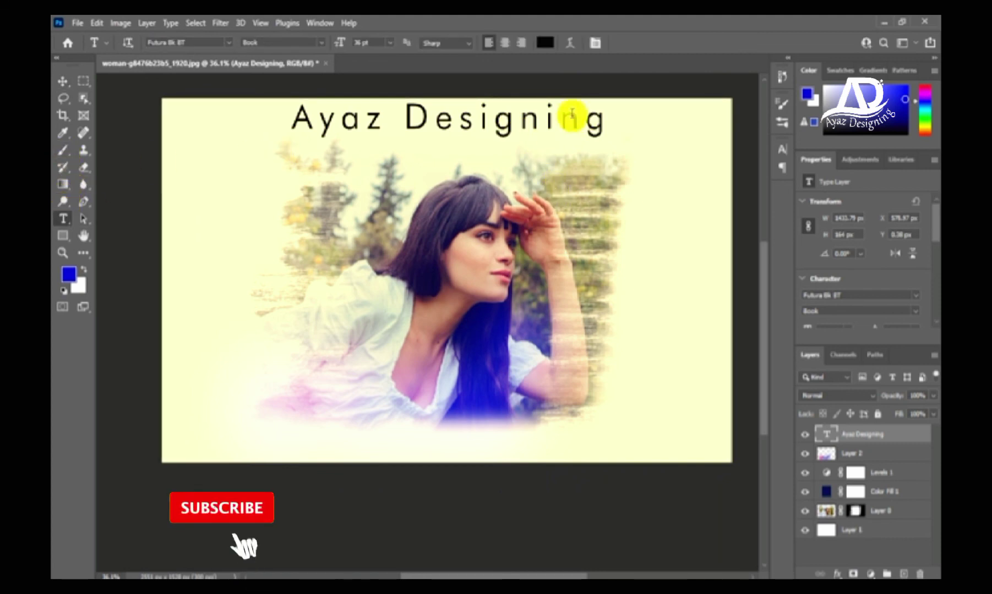